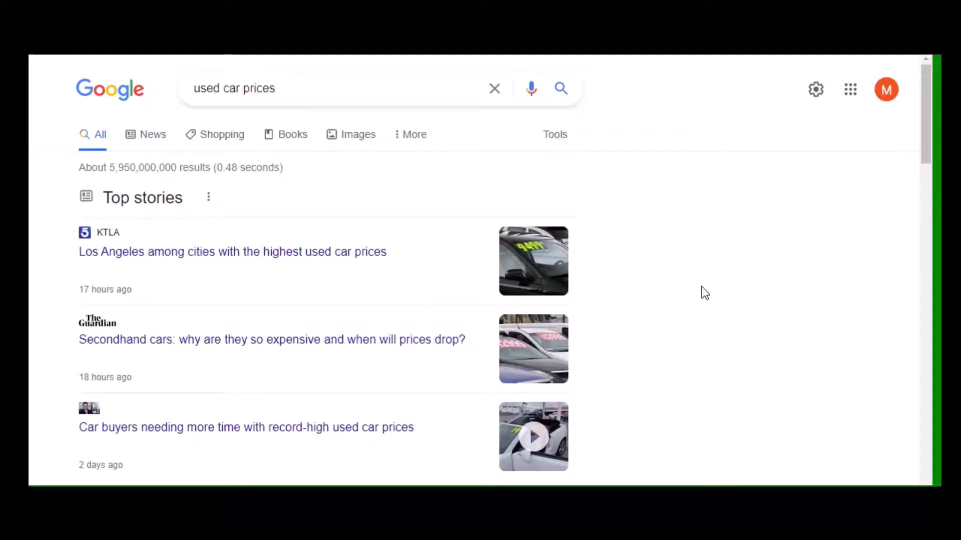
# Step: Scroll the search results past Top stories to the Kelley Blue Book new and used car price links
pyautogui.scroll(-2, 695, 290)
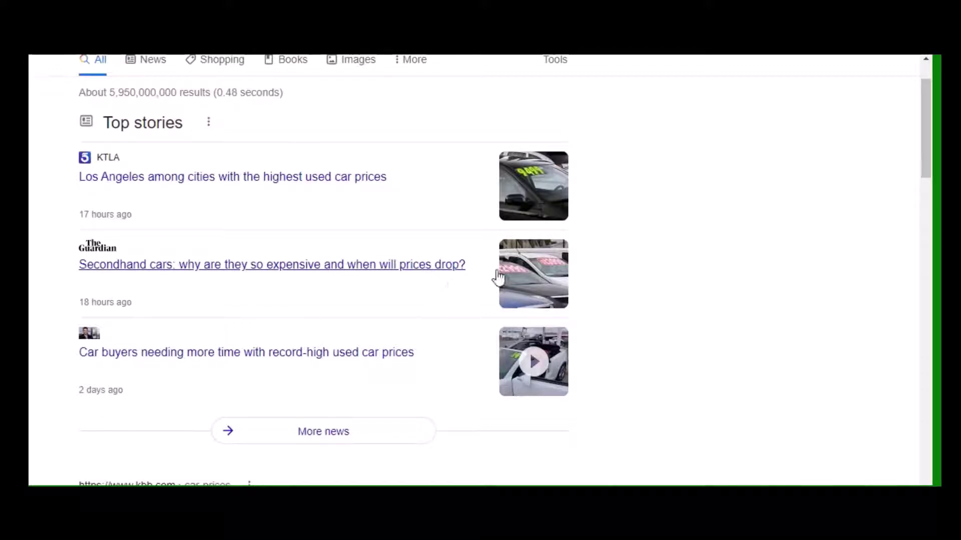
pyautogui.scroll(-6, 751, 260)
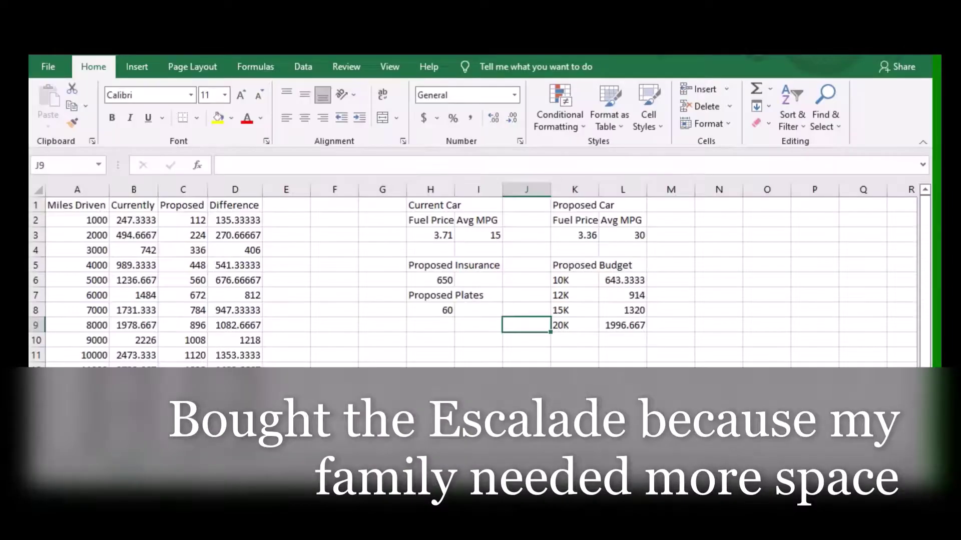
# Step: Review the fuel inputs: current car 3.71 at 15 MPG, proposed car 3.36 at 30 MPG
pyautogui.click(445, 234)
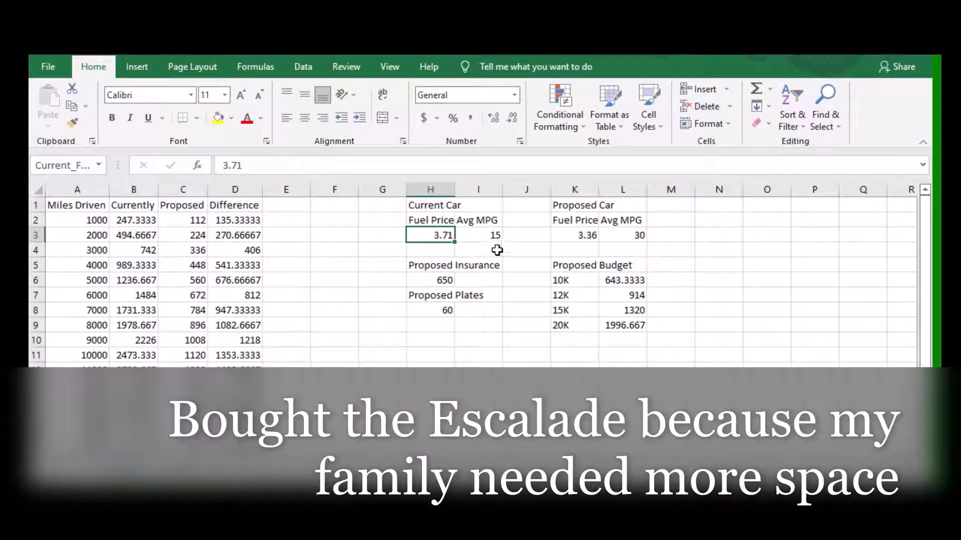
pyautogui.click(489, 236)
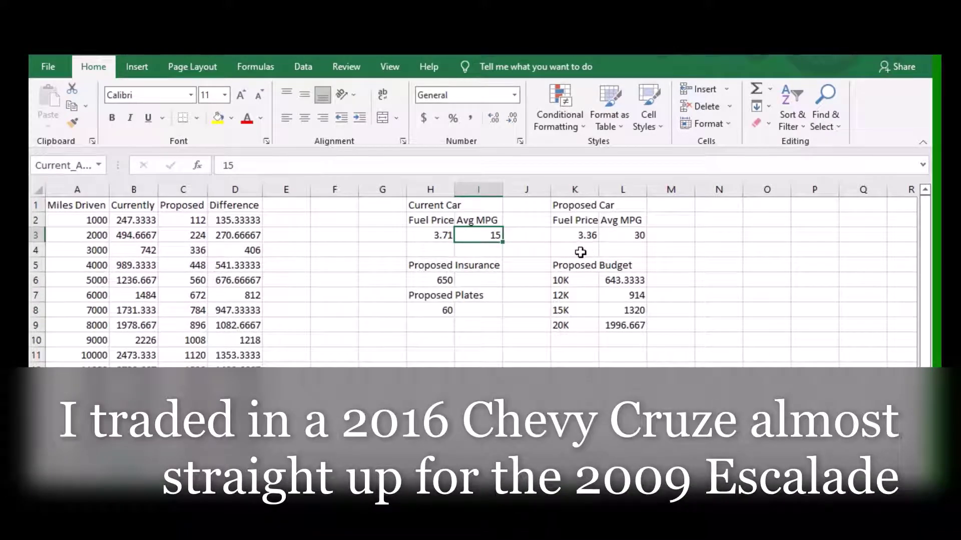
pyautogui.click(586, 234)
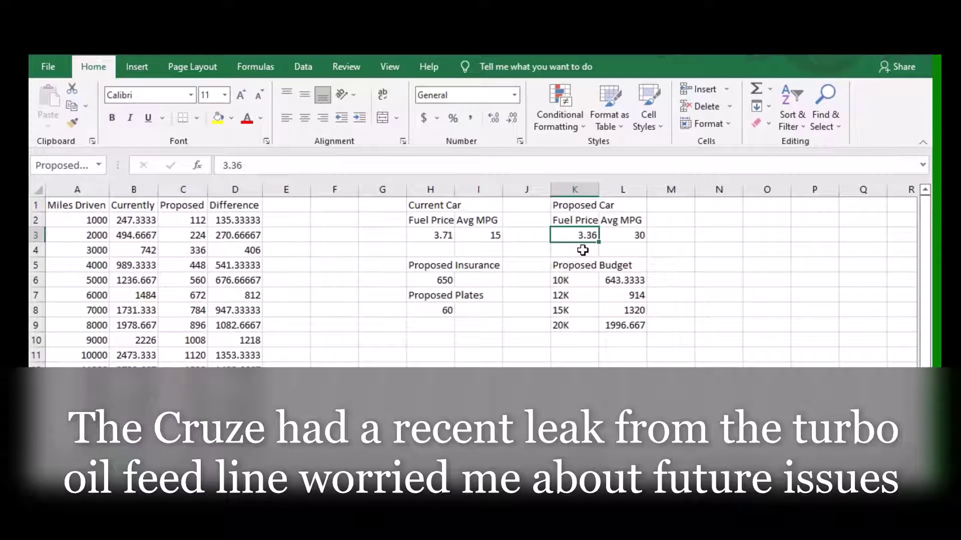
pyautogui.click(632, 237)
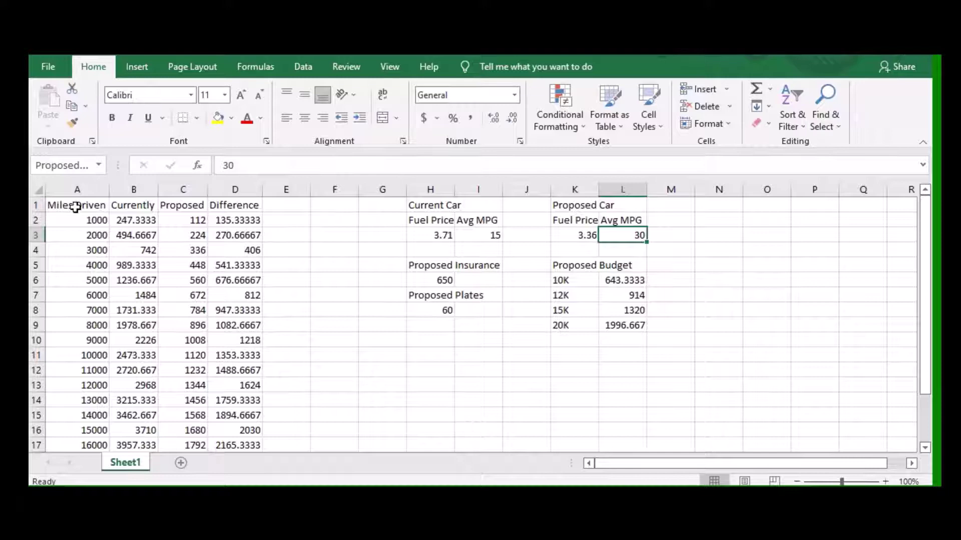
pyautogui.click(75, 207)
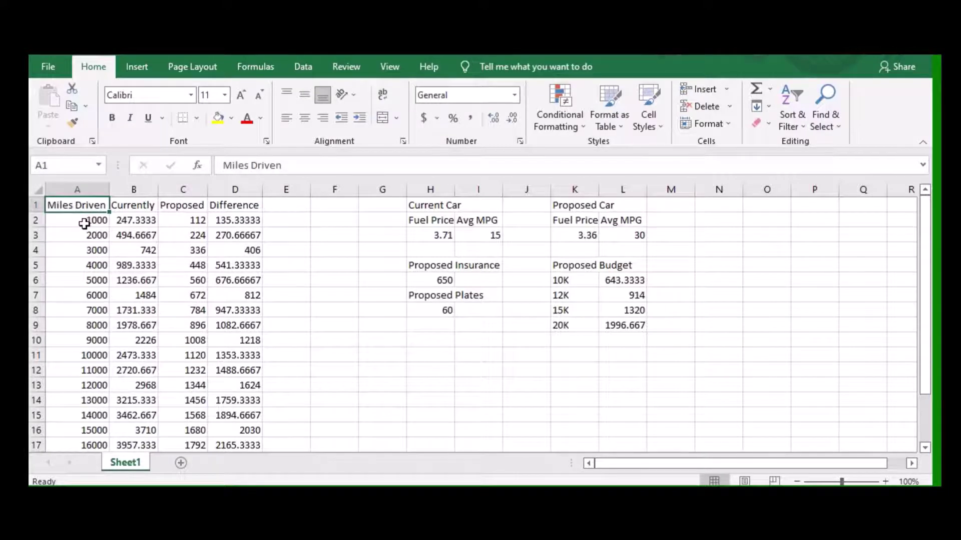
pyautogui.scroll(-3, 78, 237)
pyautogui.click(94, 370)
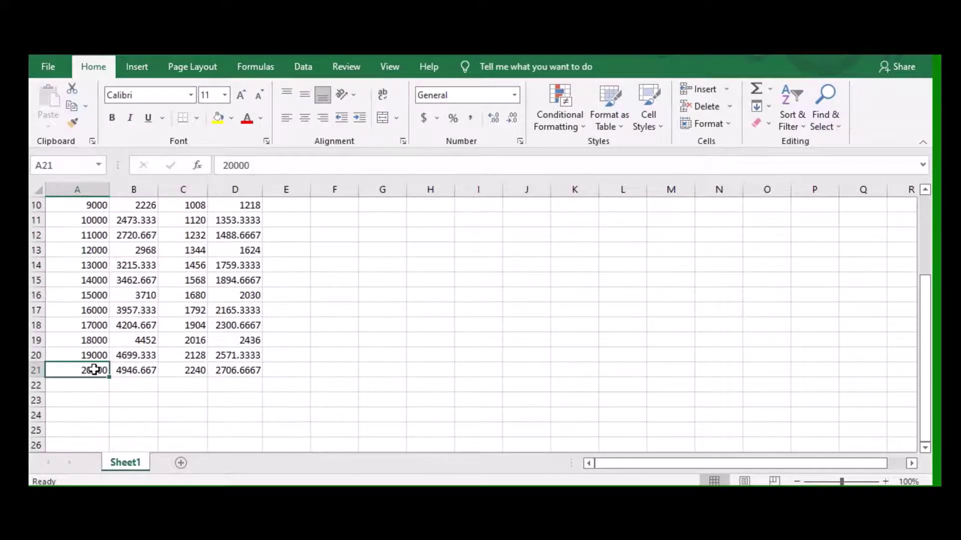
pyautogui.scroll(3, 94, 370)
pyautogui.click(136, 205)
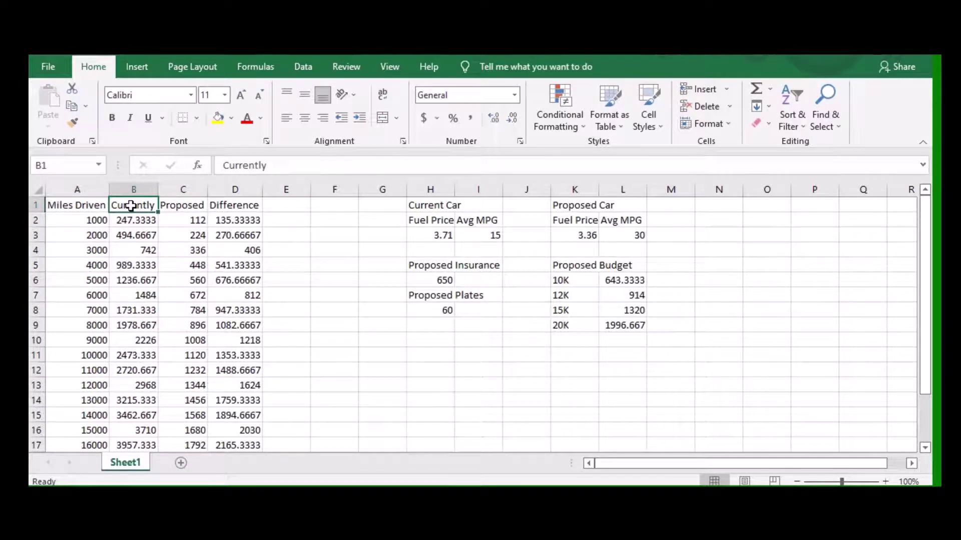
pyautogui.click(178, 207)
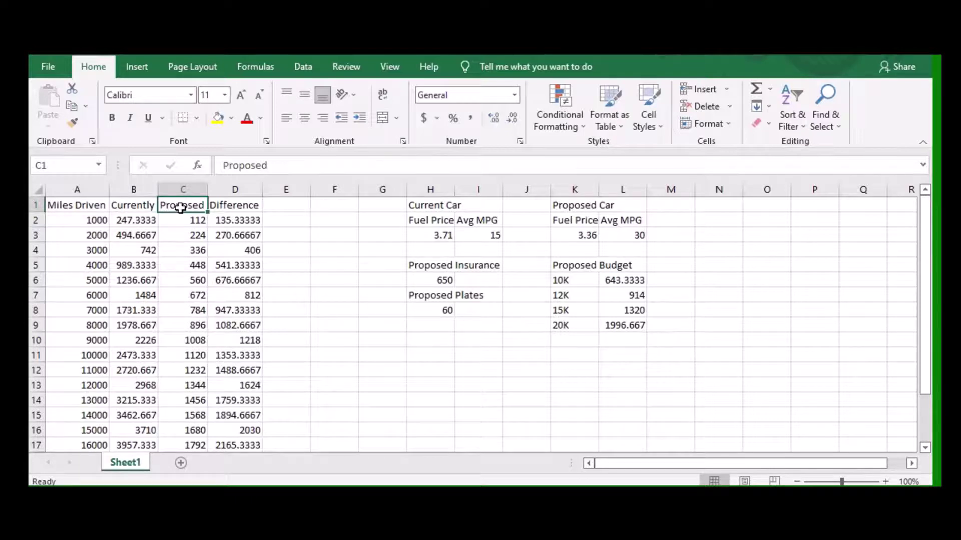
pyautogui.click(233, 202)
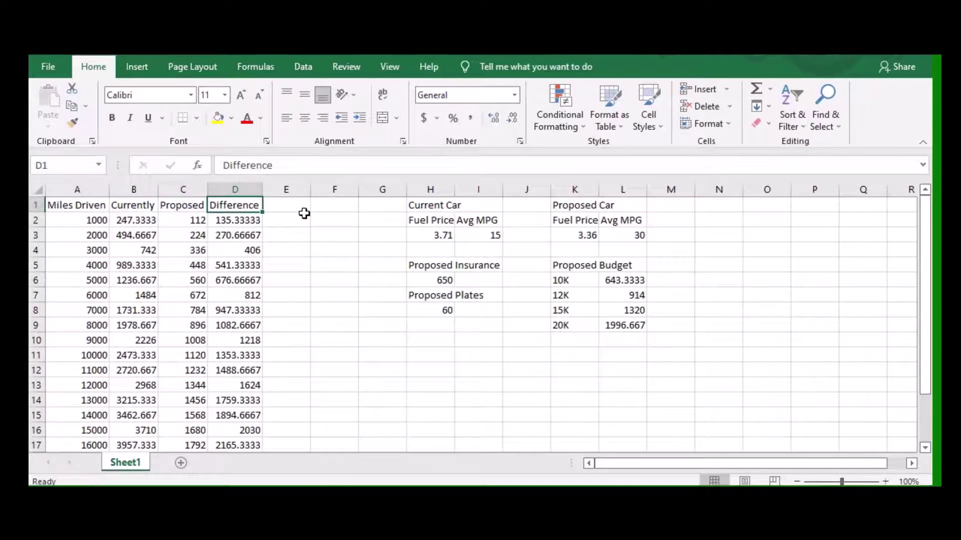
pyautogui.click(420, 266)
pyautogui.click(422, 295)
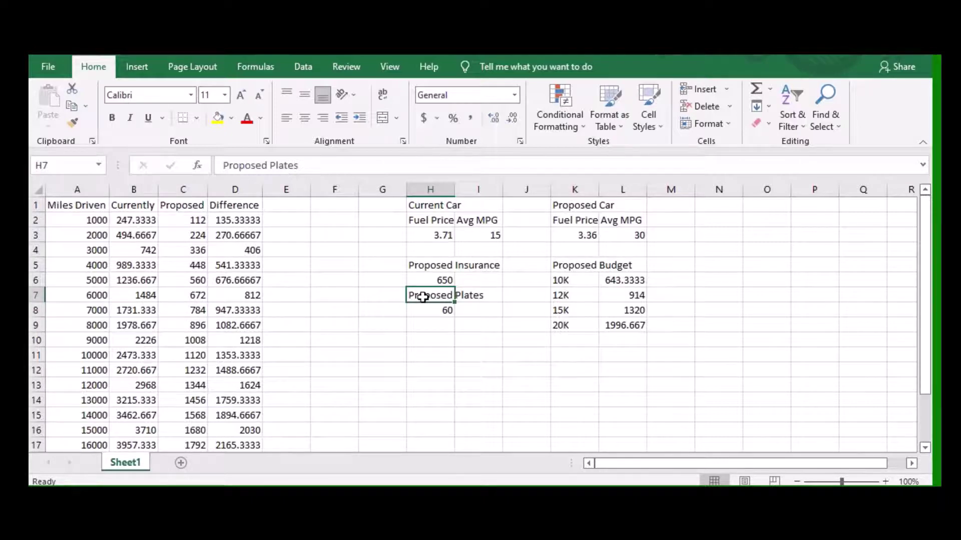
pyautogui.click(431, 266)
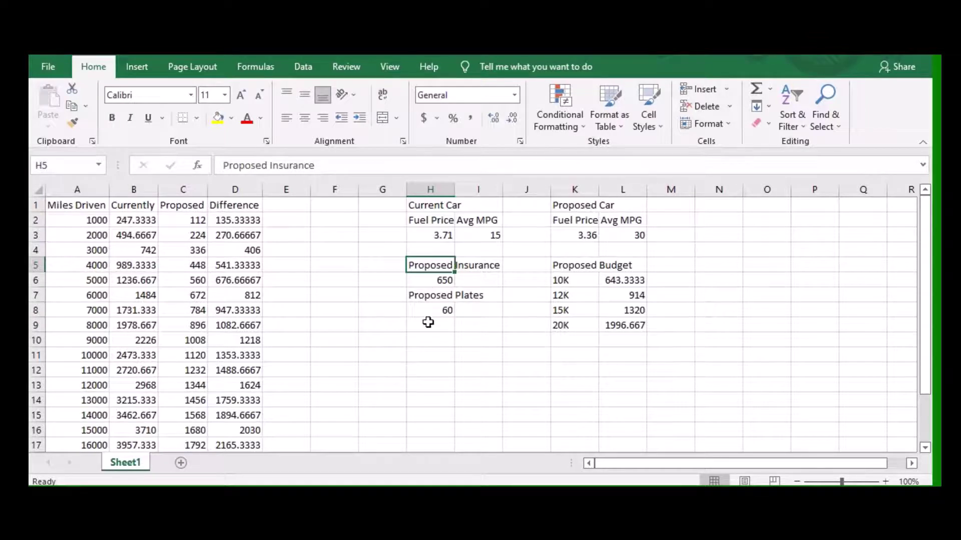
pyautogui.click(425, 232)
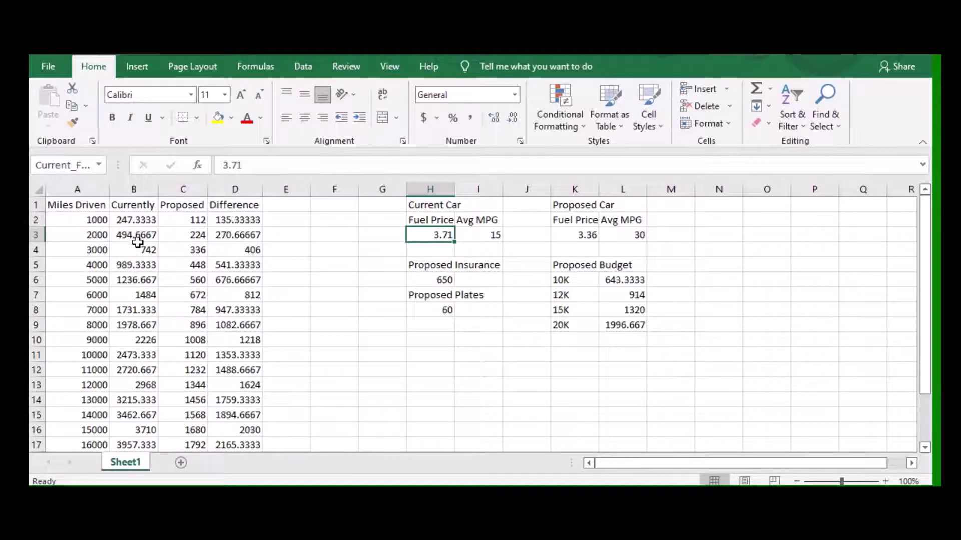
pyautogui.click(89, 355)
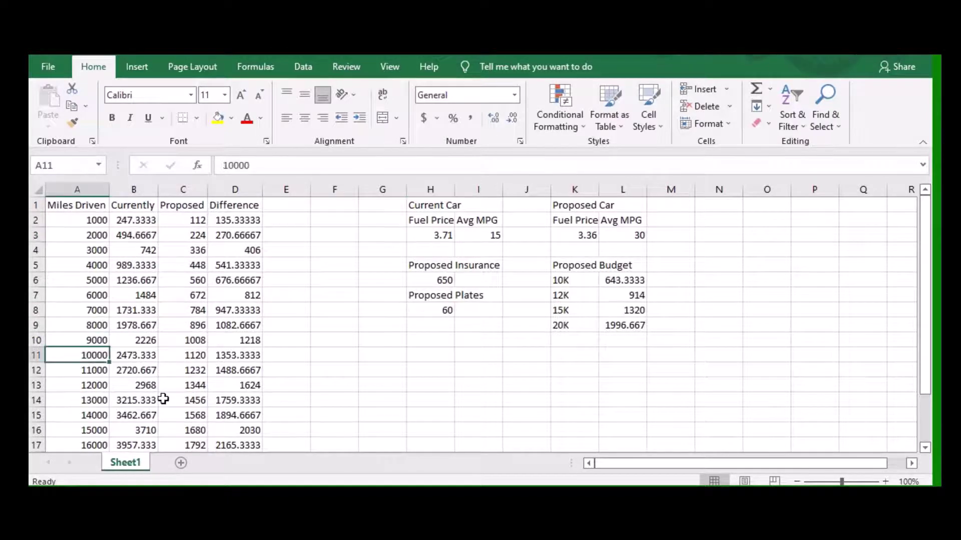
pyautogui.click(142, 359)
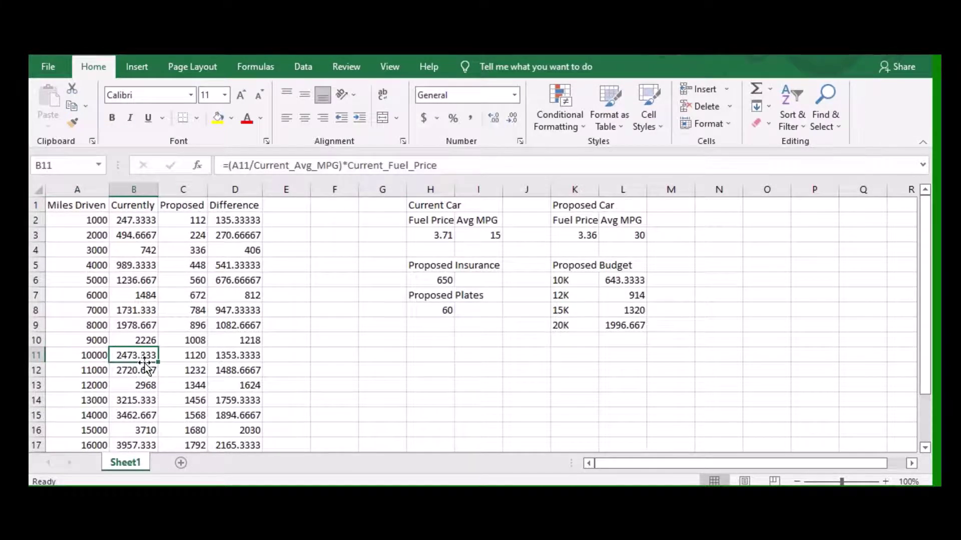
pyautogui.click(134, 220)
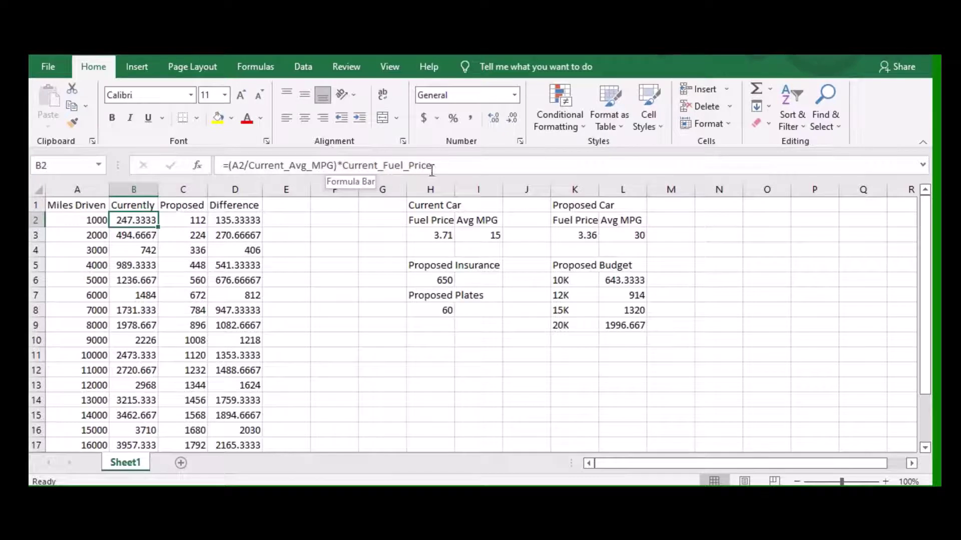
pyautogui.click(439, 235)
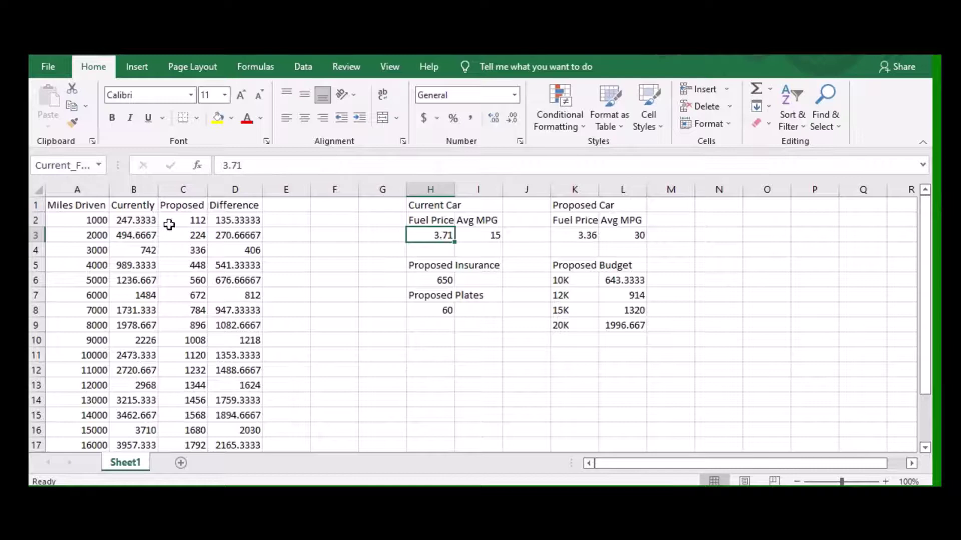
pyautogui.click(142, 223)
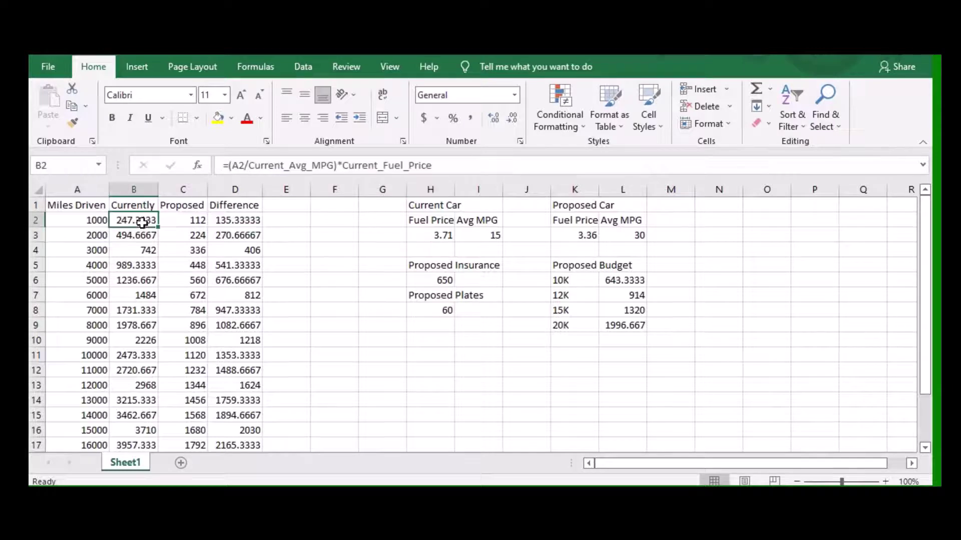
pyautogui.click(582, 236)
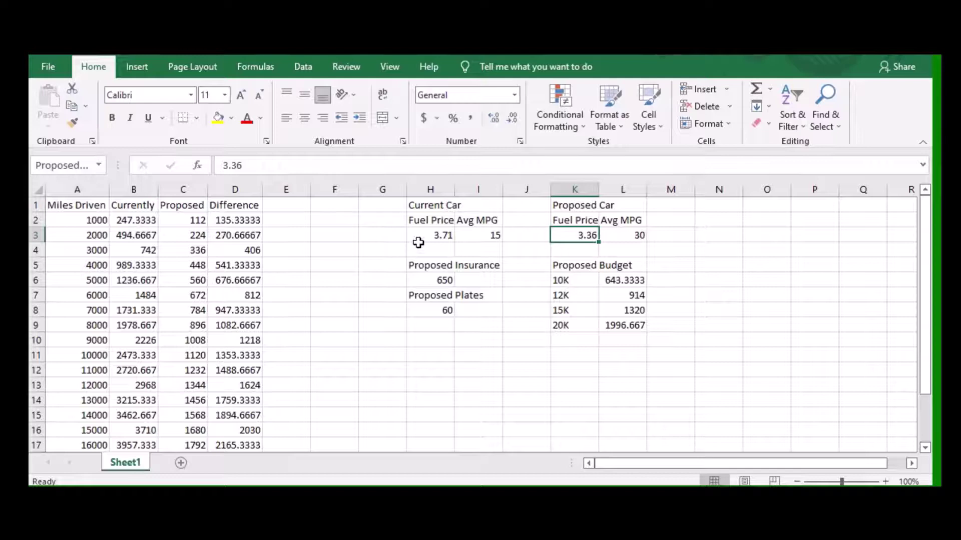
pyautogui.click(640, 237)
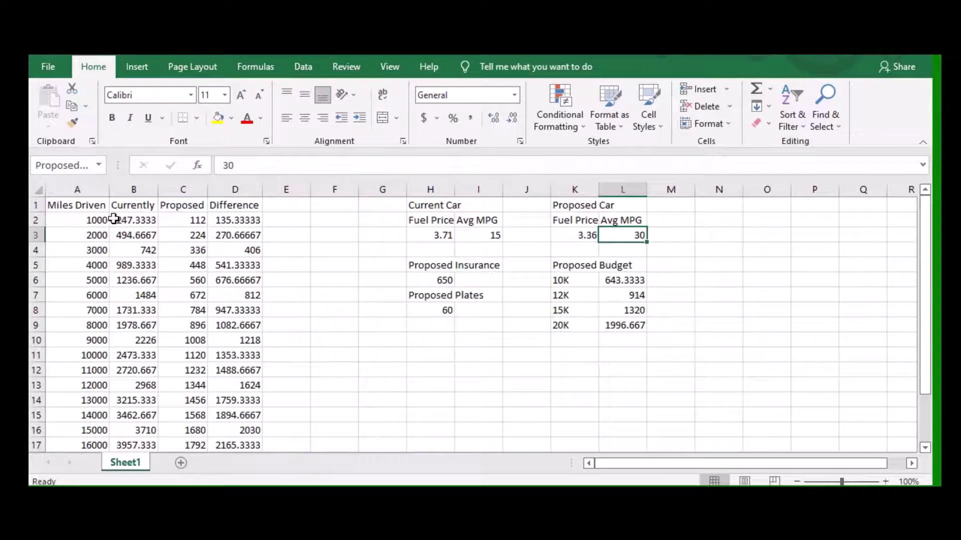
# Step: Inspect the current and proposed cost formulas for the 1000-mile row
pyautogui.click(128, 221)
pyautogui.click(184, 221)
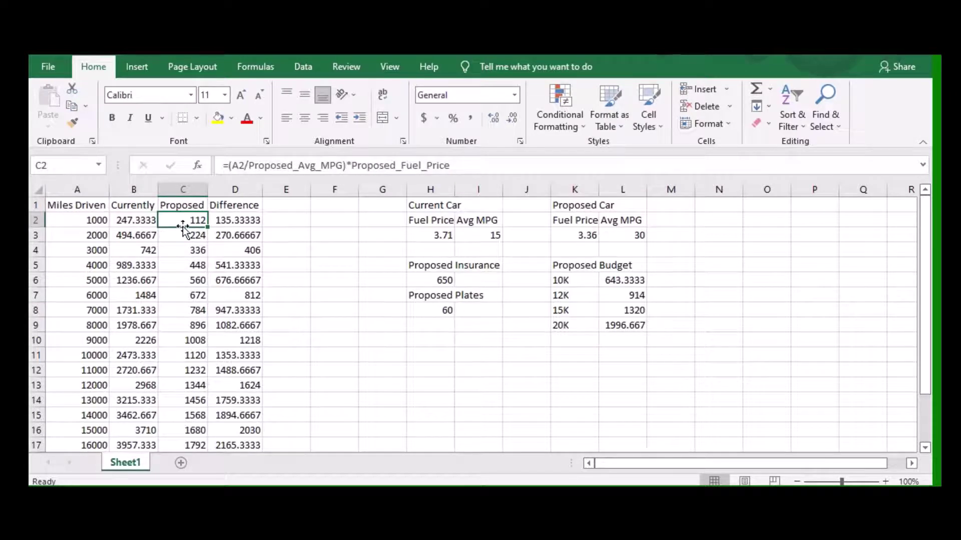
pyautogui.click(88, 223)
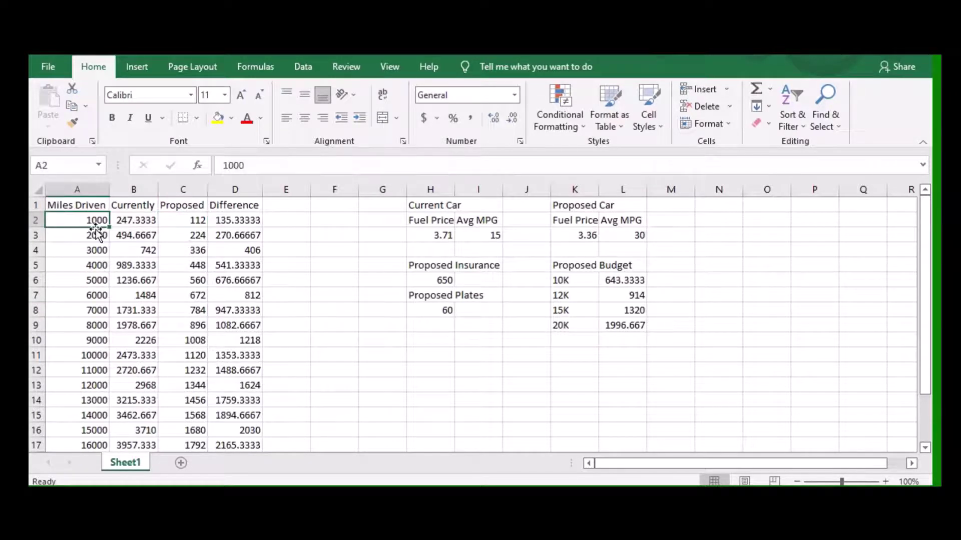
# Step: Set the proposed fuel price in K3 to 3.36, replacing a brief 3.71 entry
pyautogui.click(584, 237)
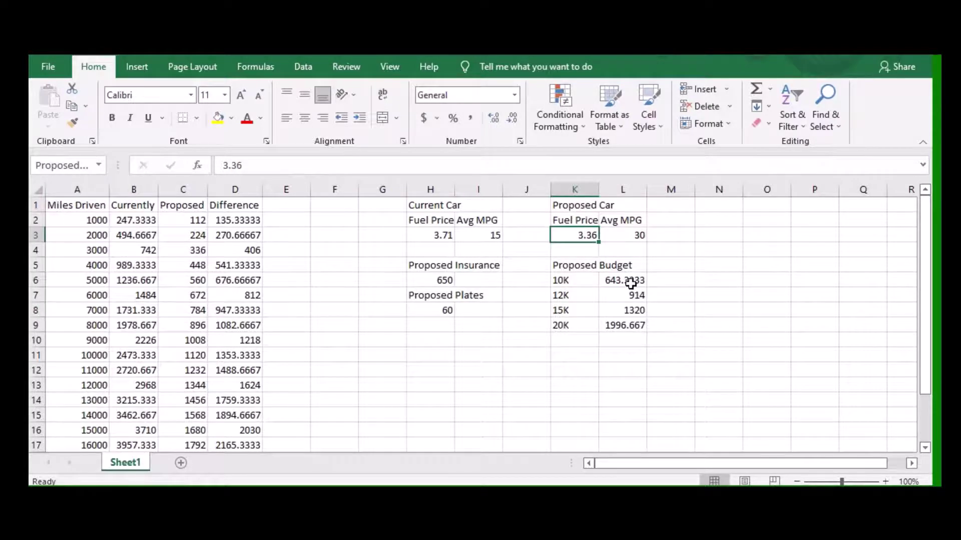
pyautogui.write('3.71')
pyautogui.press('Return')
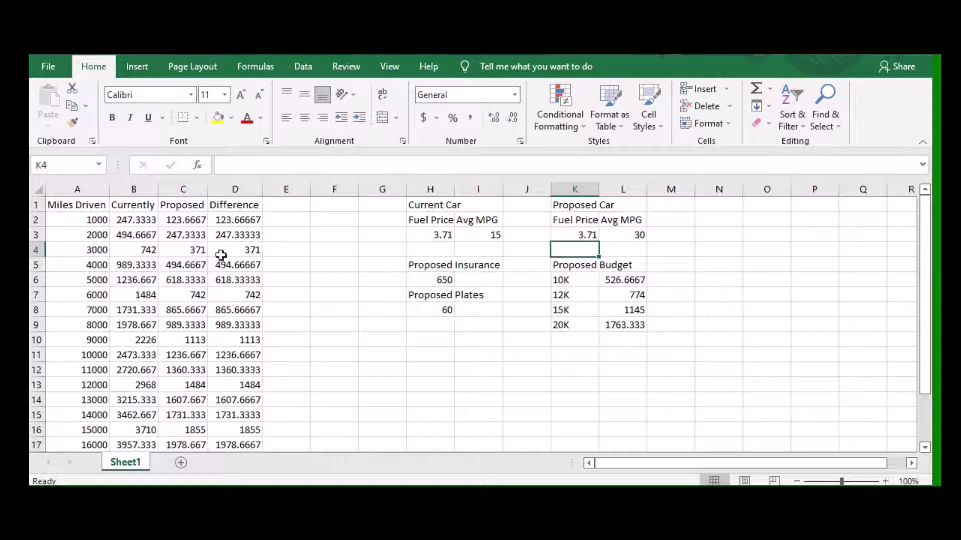
pyautogui.click(583, 235)
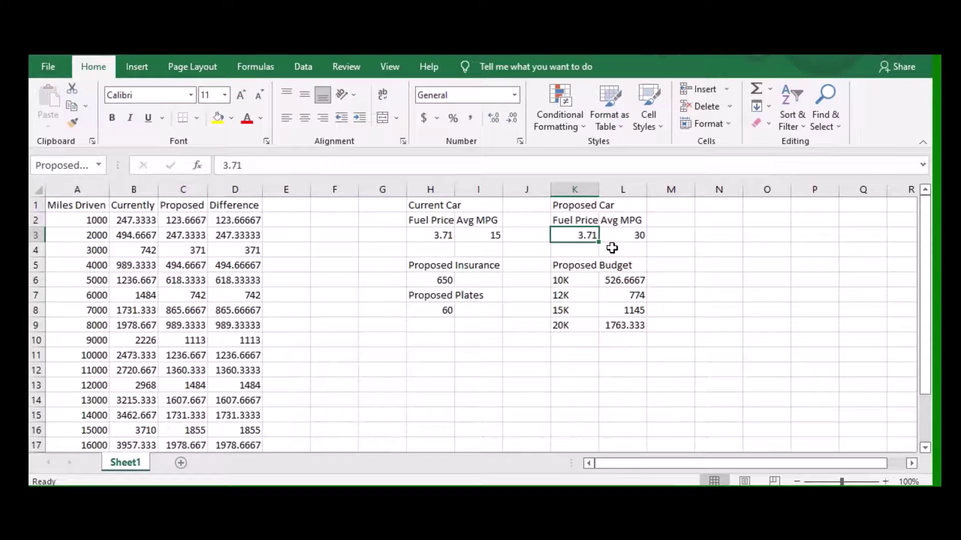
pyautogui.write('3')
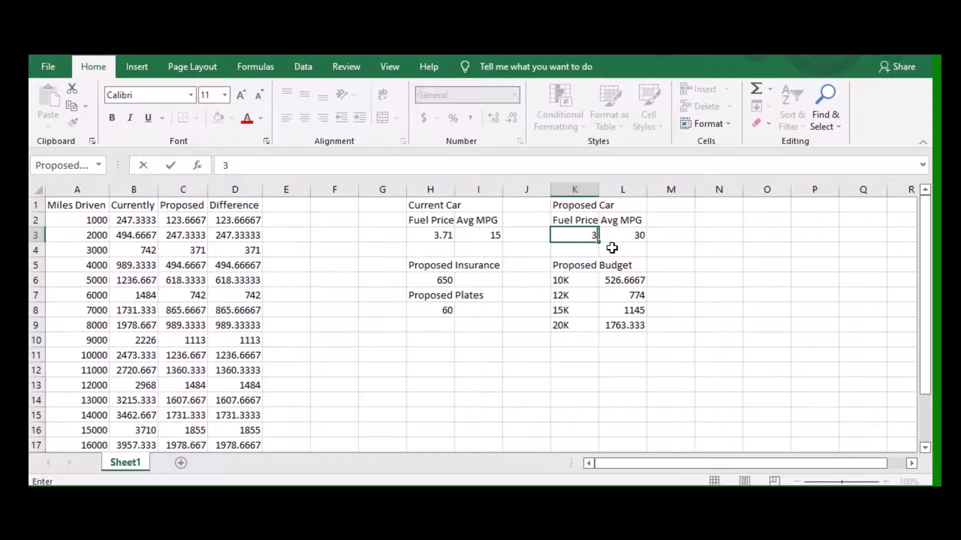
pyautogui.write('.36')
pyautogui.press('Return')
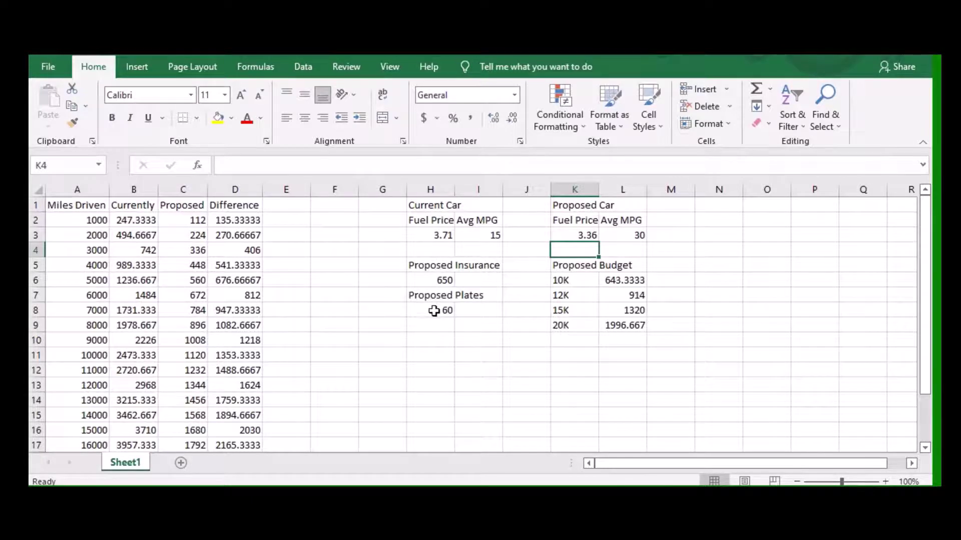
pyautogui.click(419, 280)
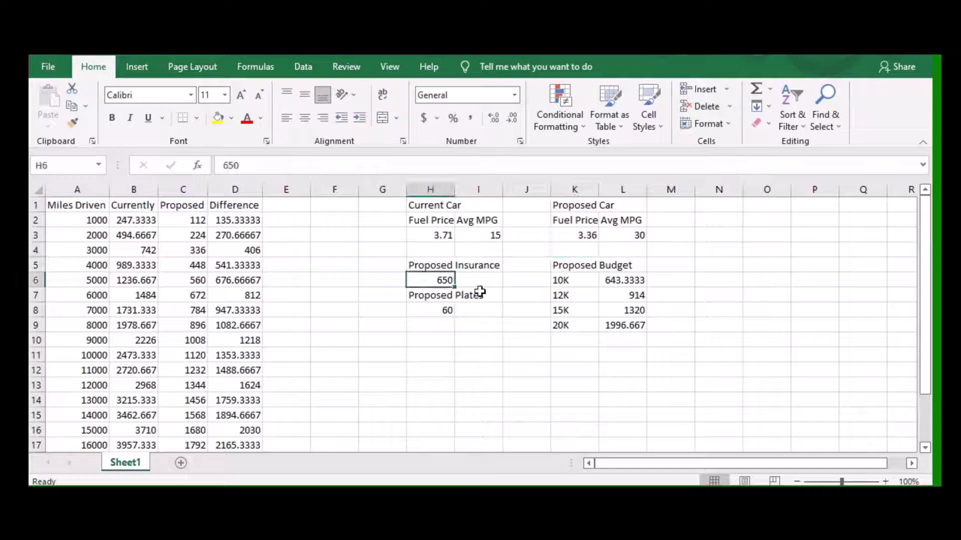
pyautogui.click(437, 312)
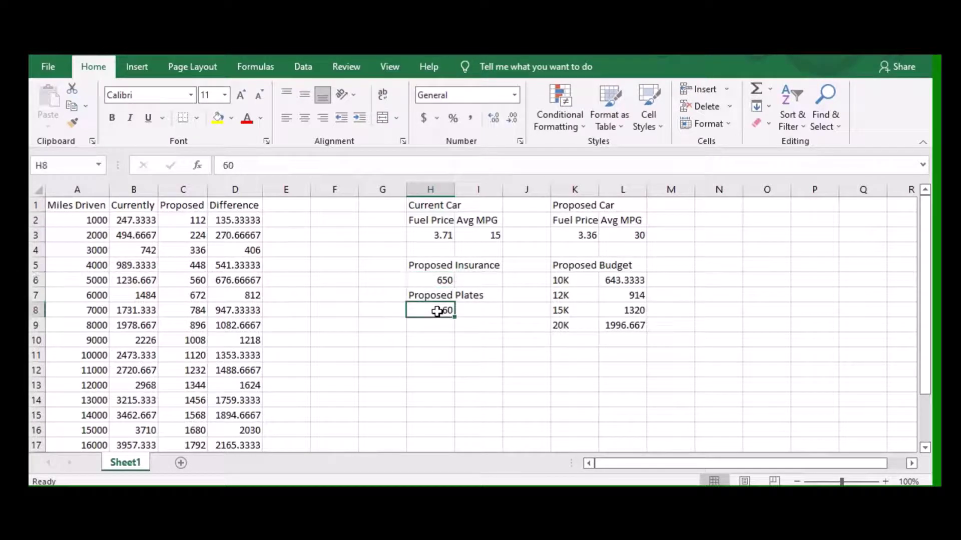
pyautogui.click(431, 281)
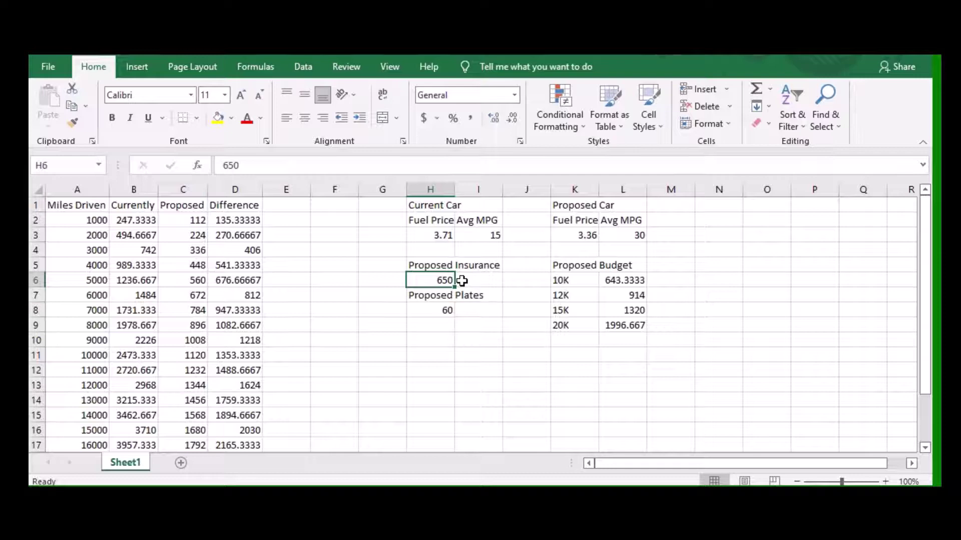
pyautogui.click(437, 311)
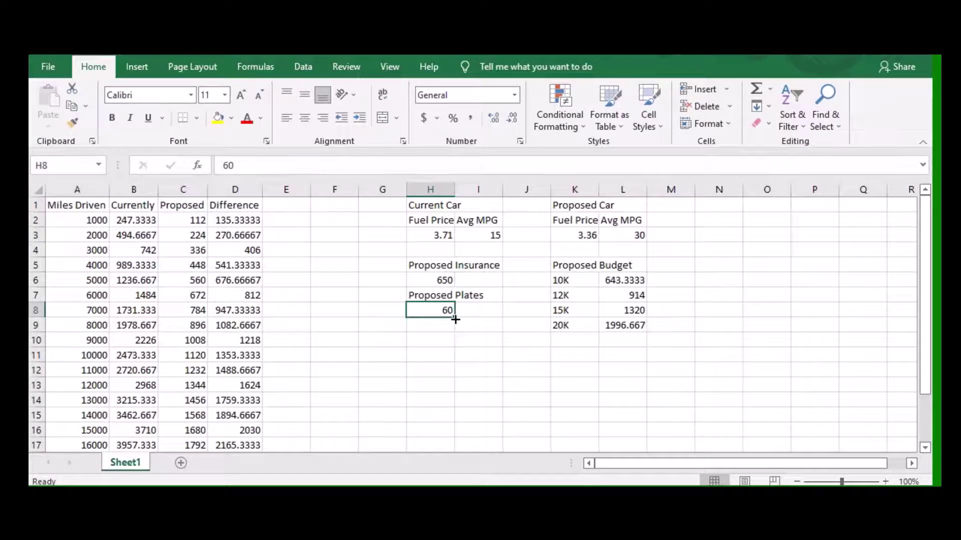
pyautogui.click(433, 281)
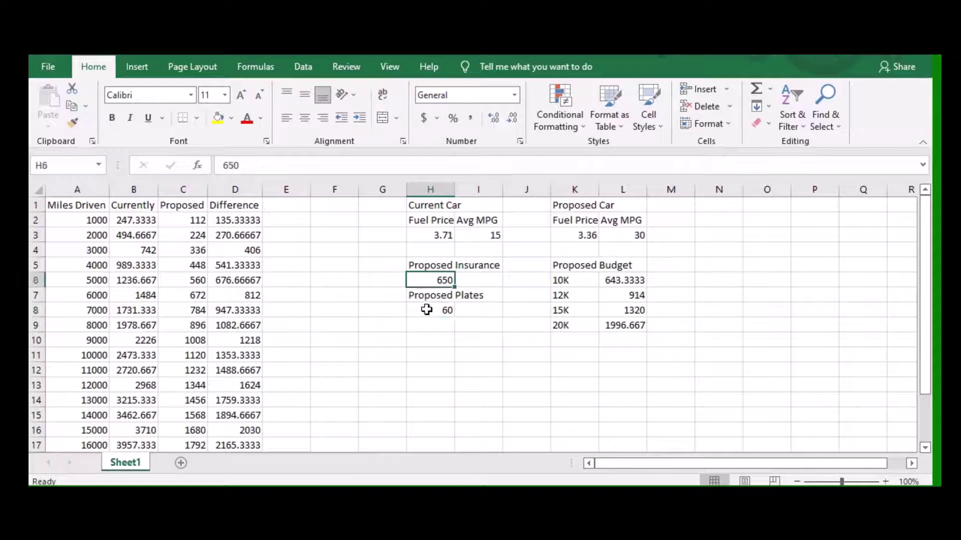
pyautogui.click(426, 309)
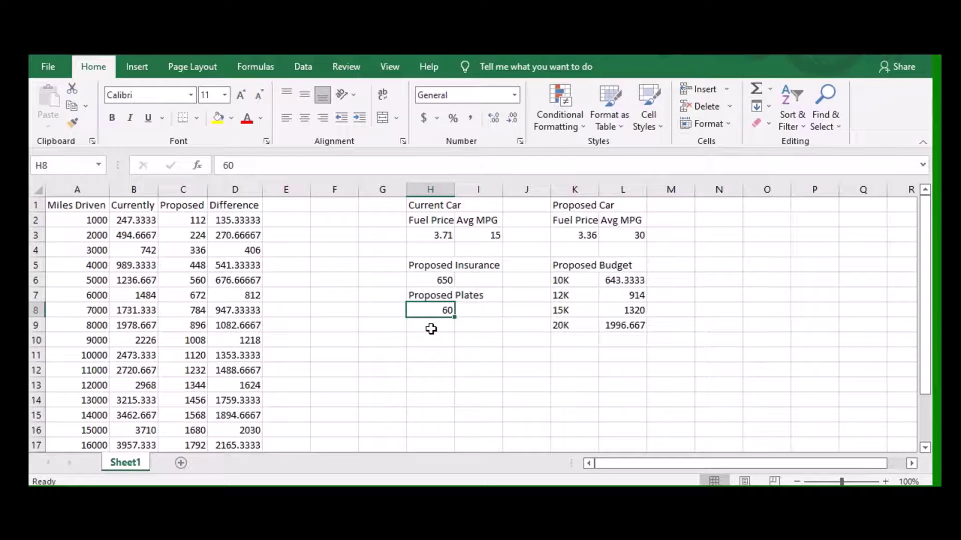
pyautogui.click(575, 268)
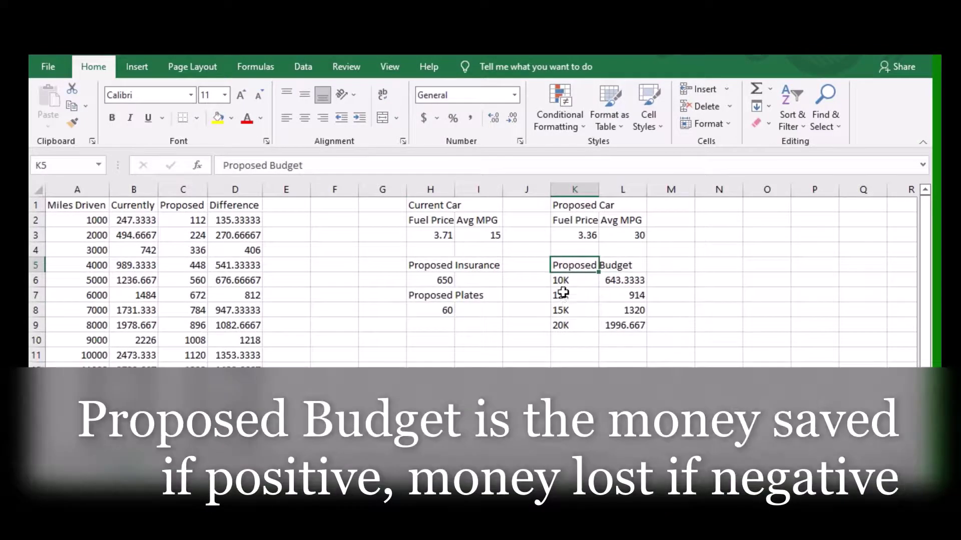
pyautogui.click(572, 280)
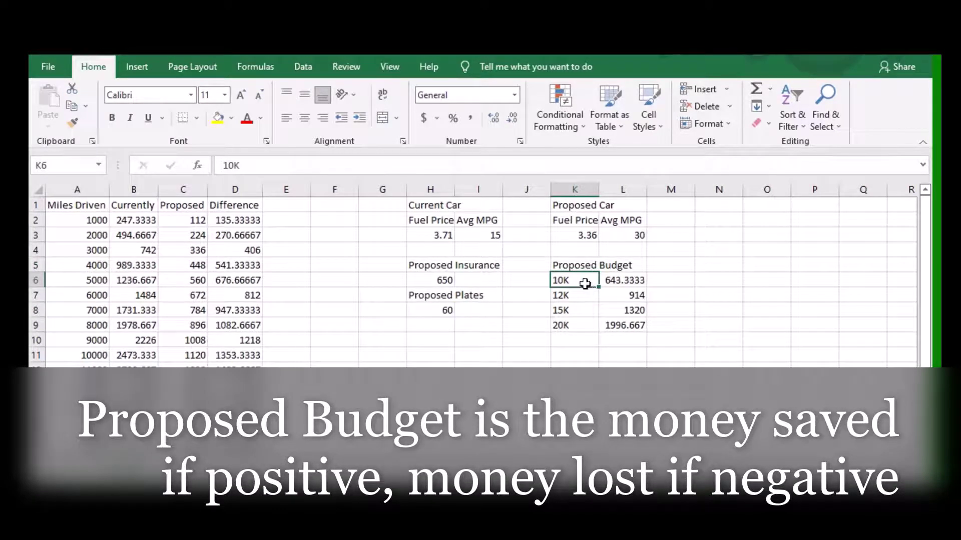
pyautogui.click(70, 358)
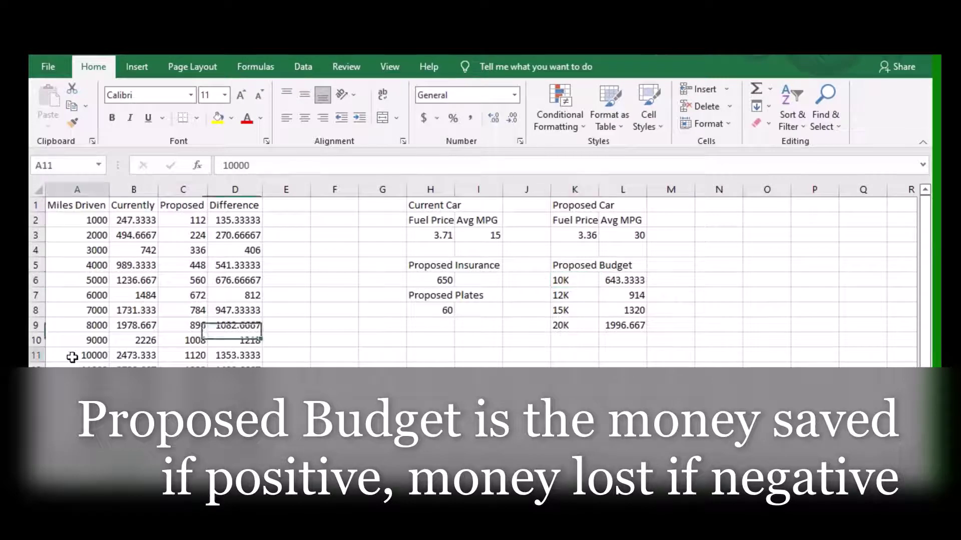
pyautogui.click(247, 358)
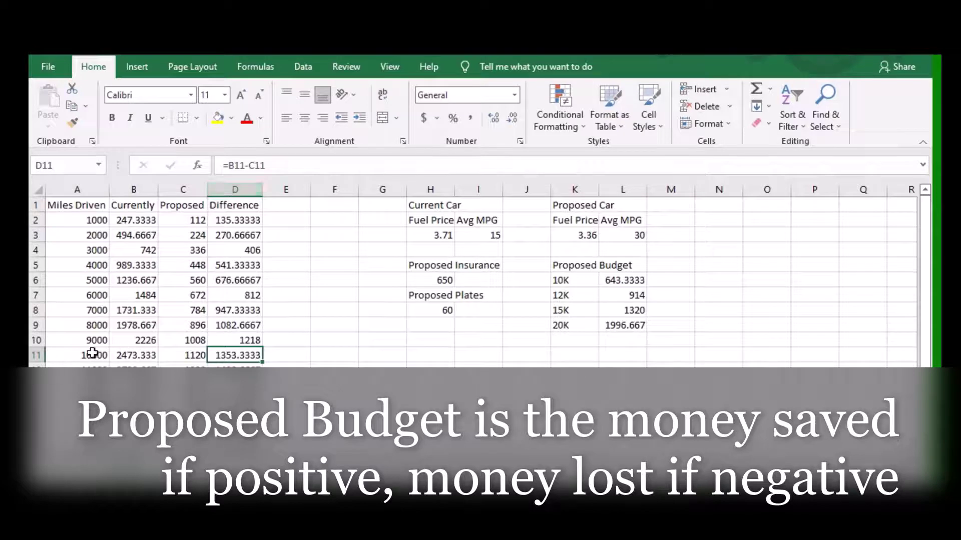
pyautogui.click(624, 278)
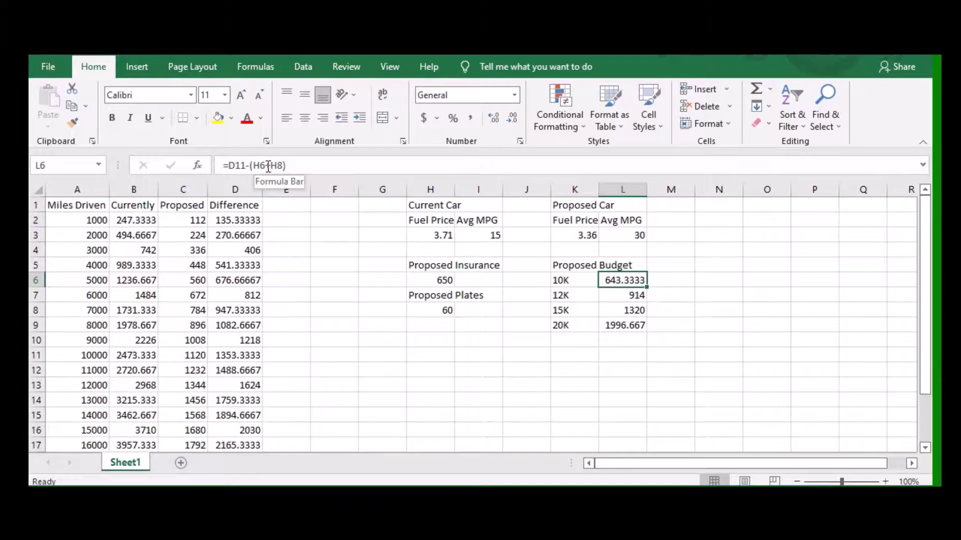
pyautogui.click(440, 279)
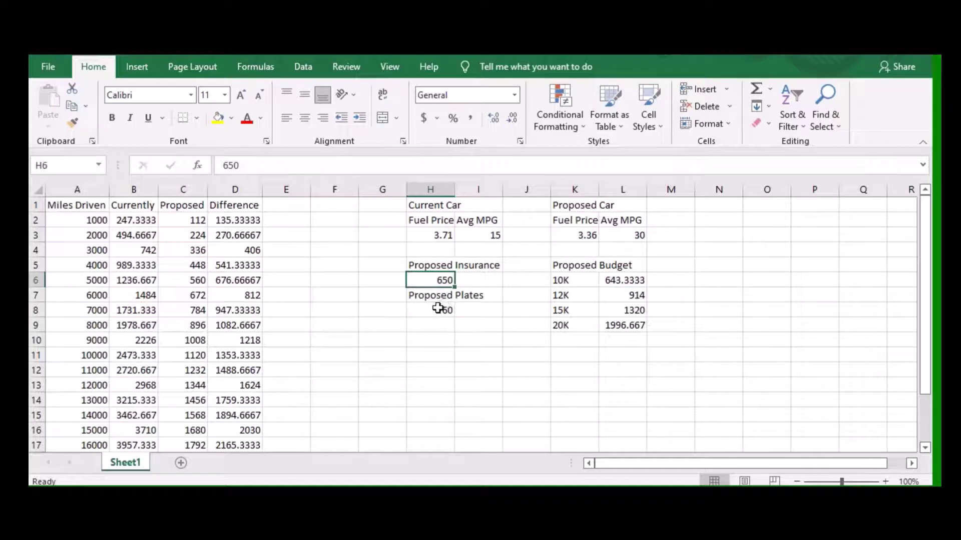
pyautogui.click(438, 309)
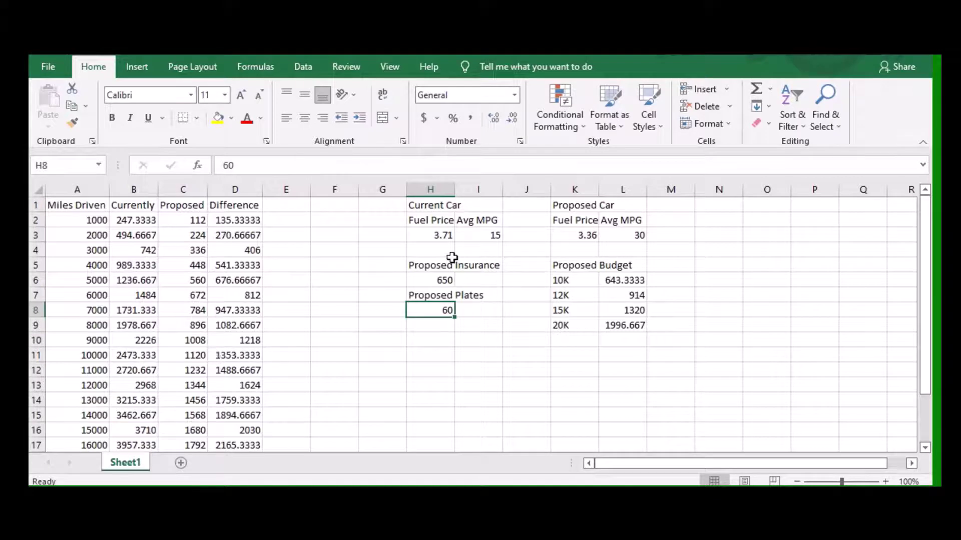
pyautogui.click(447, 280)
pyautogui.click(448, 313)
pyautogui.click(623, 279)
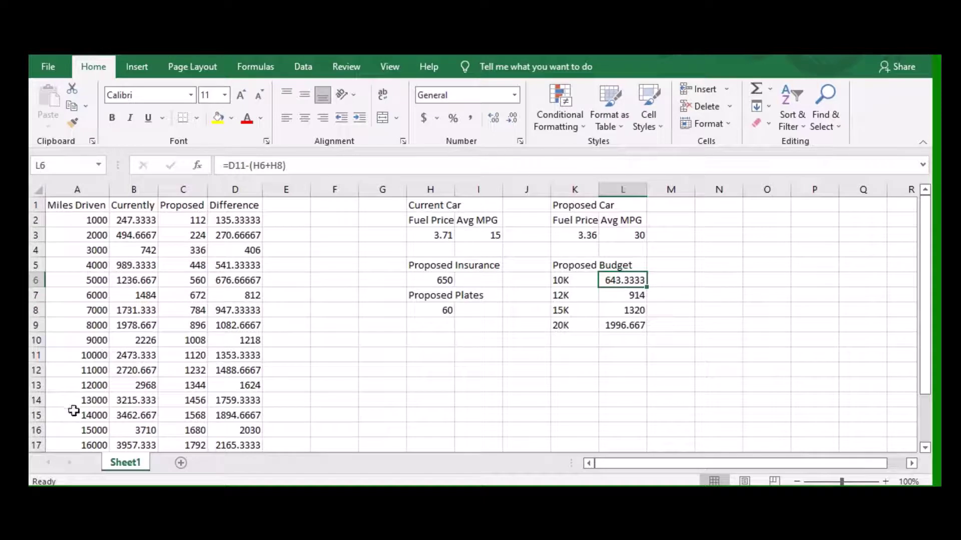
# Step: Inspect the current, proposed and difference cost formulas for 10,000 miles
pyautogui.click(124, 357)
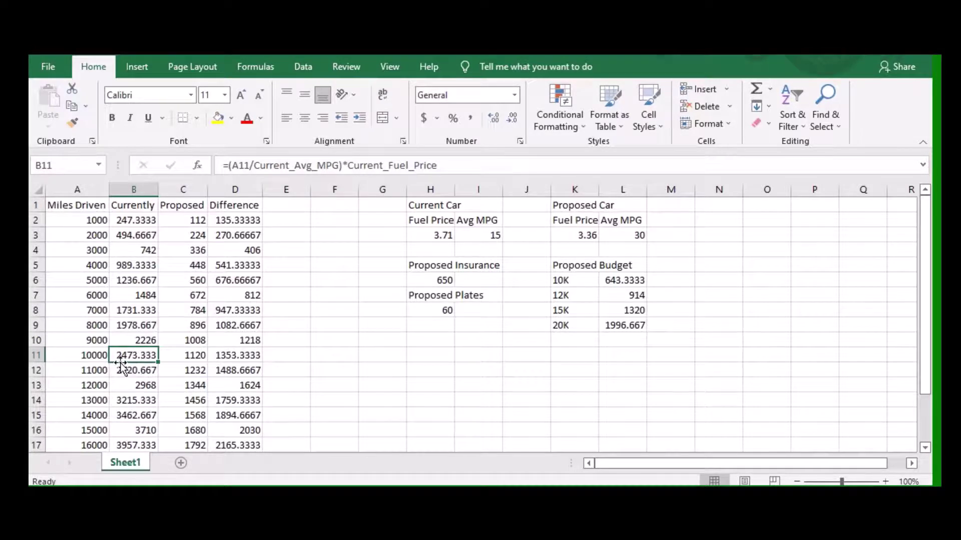
pyautogui.click(79, 357)
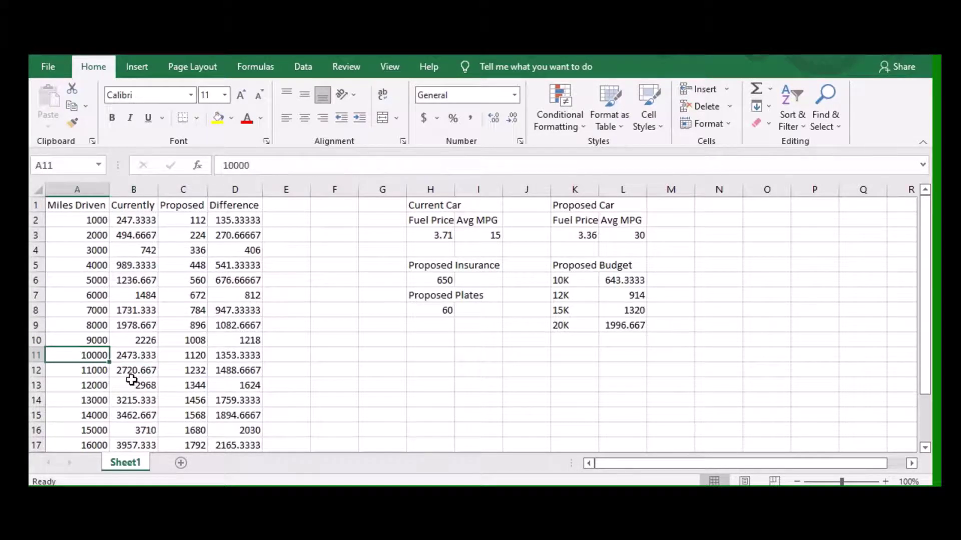
pyautogui.click(199, 359)
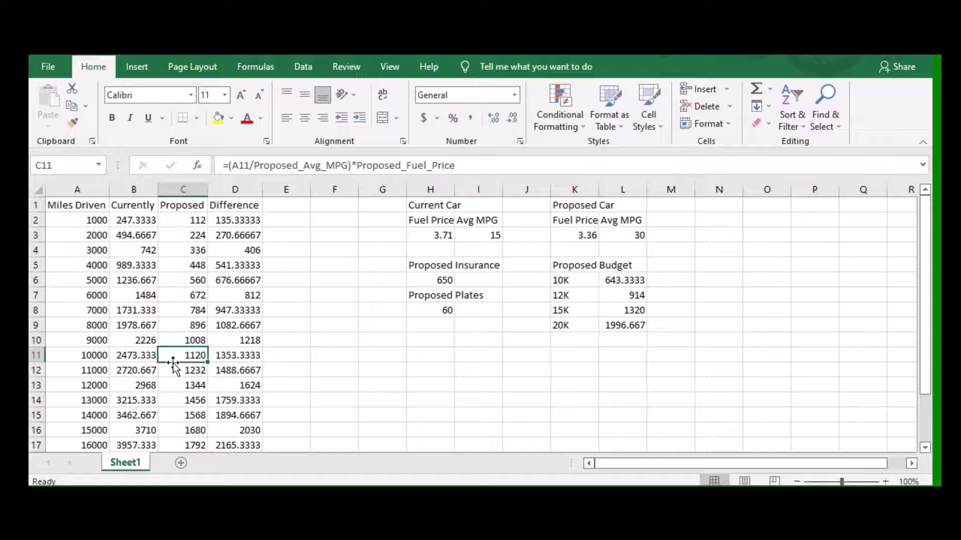
pyautogui.click(243, 355)
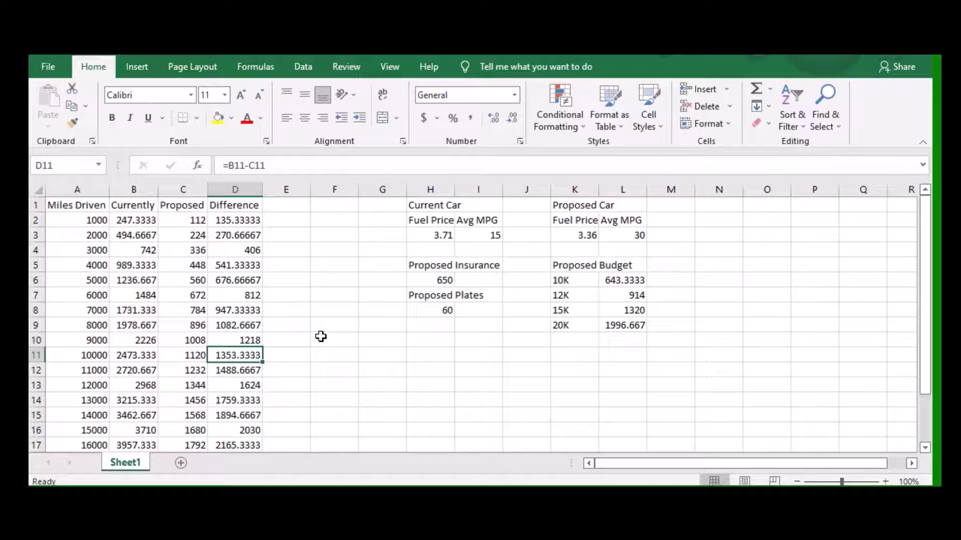
# Step: Check insurance 650 and plates 60 against the 10K budget formula =D11-(H6+H8)
pyautogui.click(445, 281)
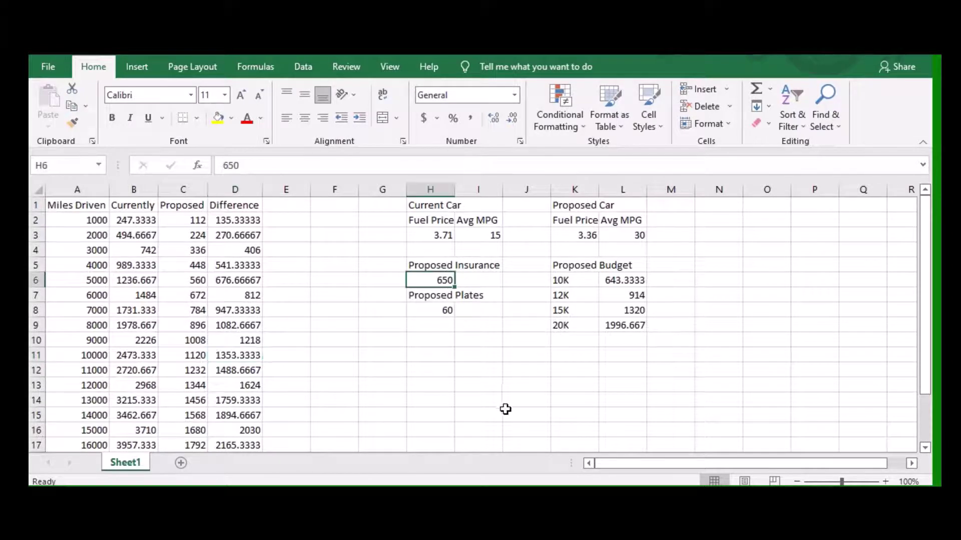
pyautogui.click(429, 311)
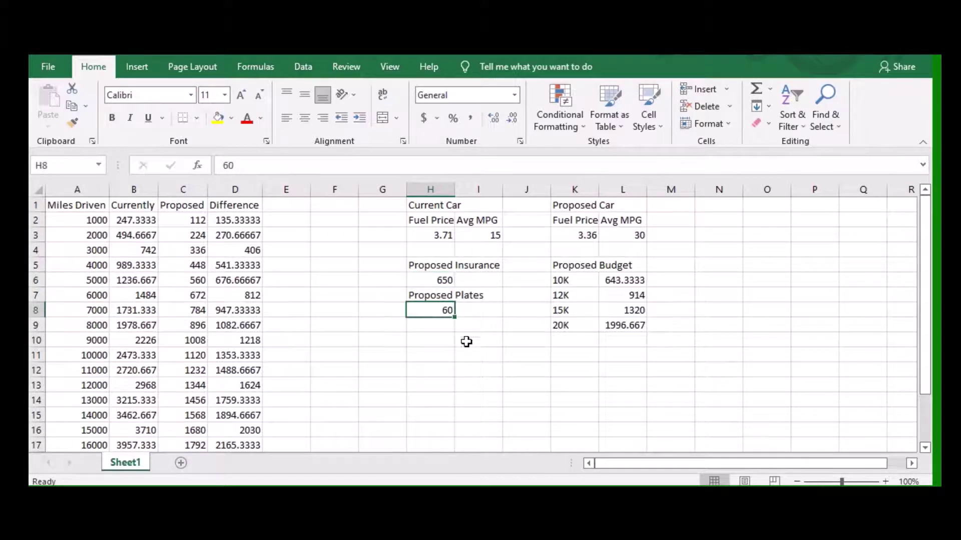
pyautogui.click(585, 279)
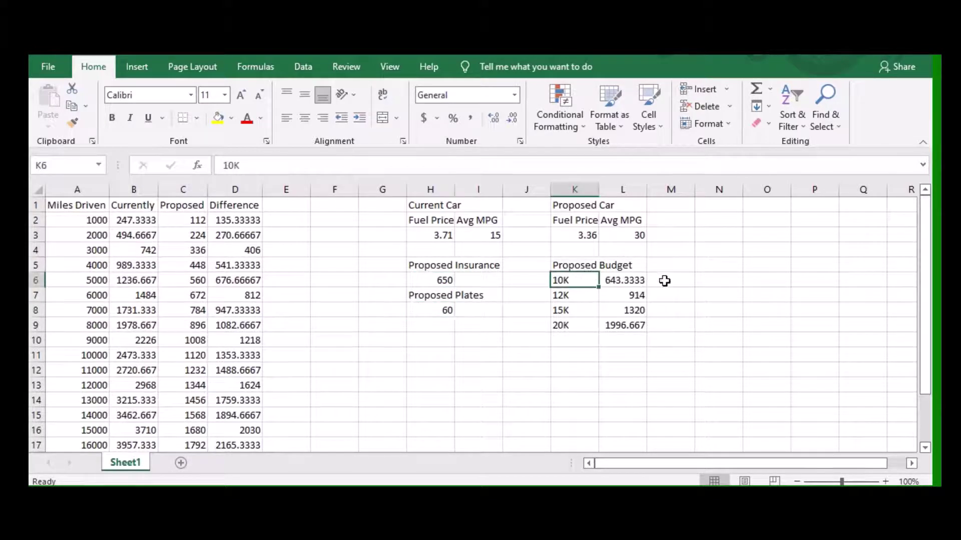
pyautogui.click(233, 359)
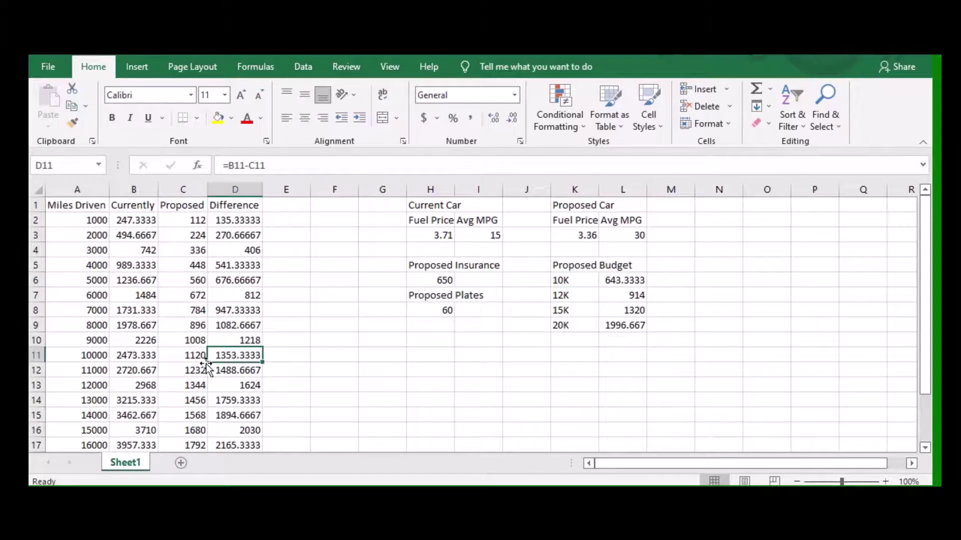
pyautogui.click(632, 282)
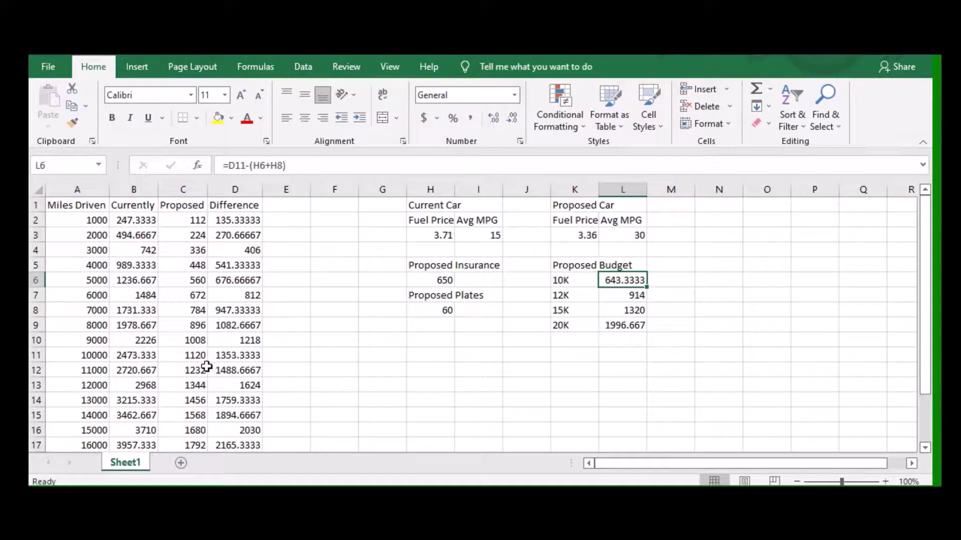
pyautogui.scroll(-2, 208, 366)
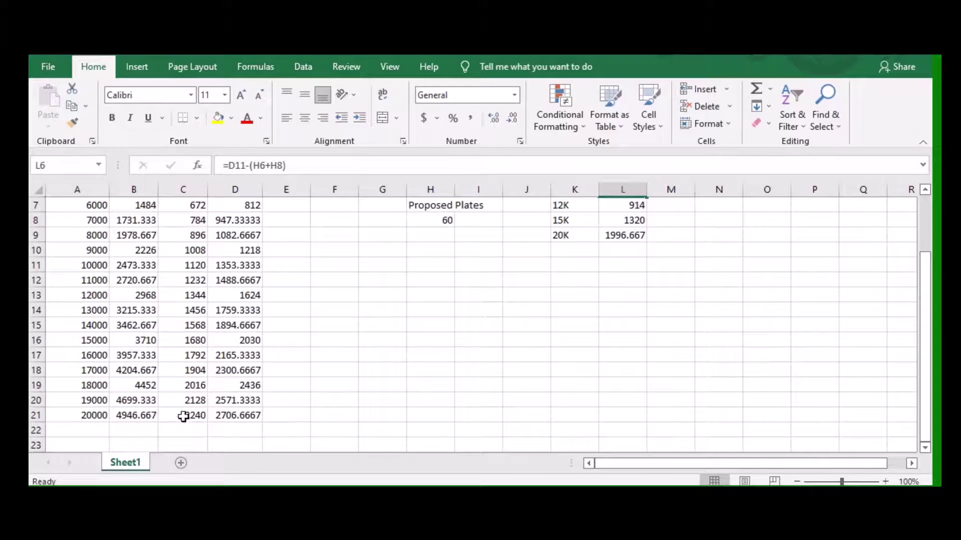
pyautogui.scroll(1, 252, 420)
pyautogui.scroll(1, 252, 419)
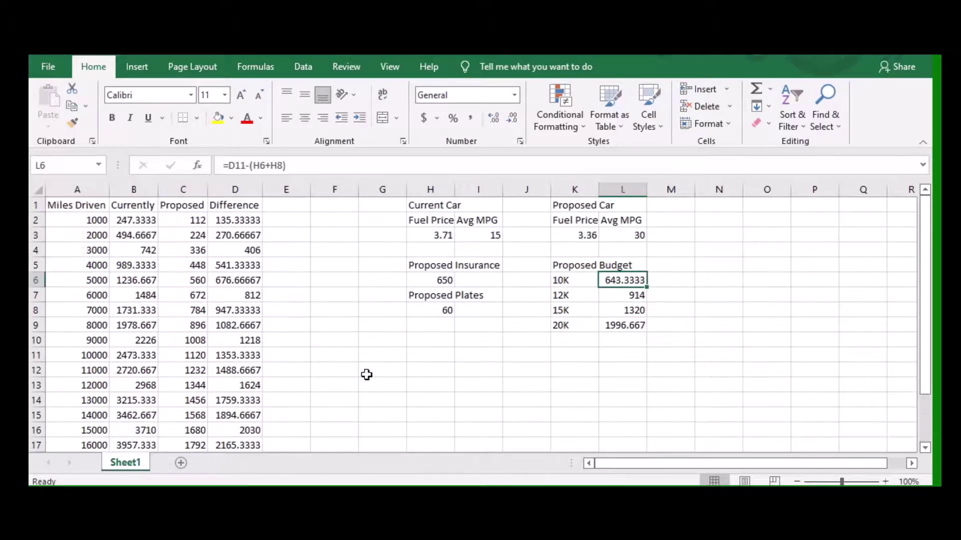
pyautogui.click(631, 324)
pyautogui.click(562, 321)
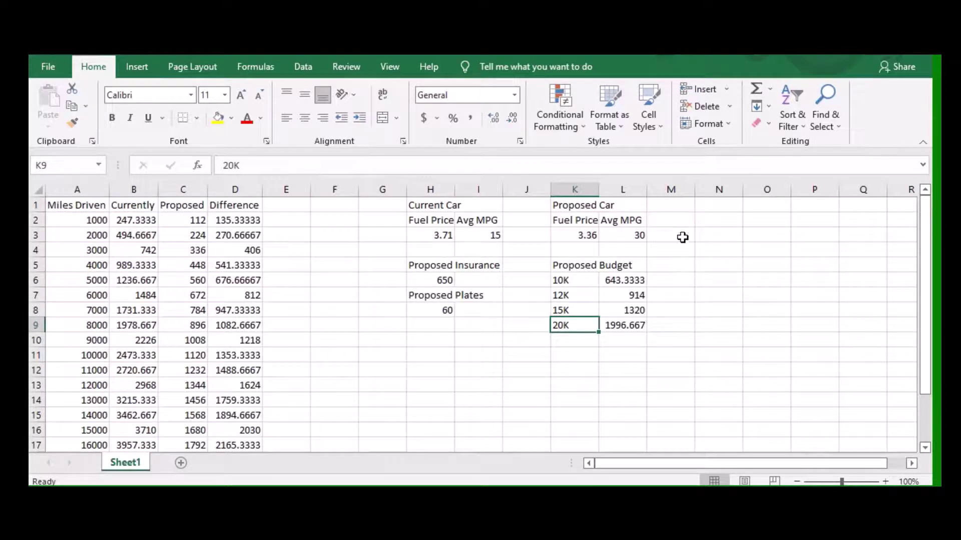
# Step: Set the current car's fuel price to 3.36 and its average MPG to 30
pyautogui.click(438, 238)
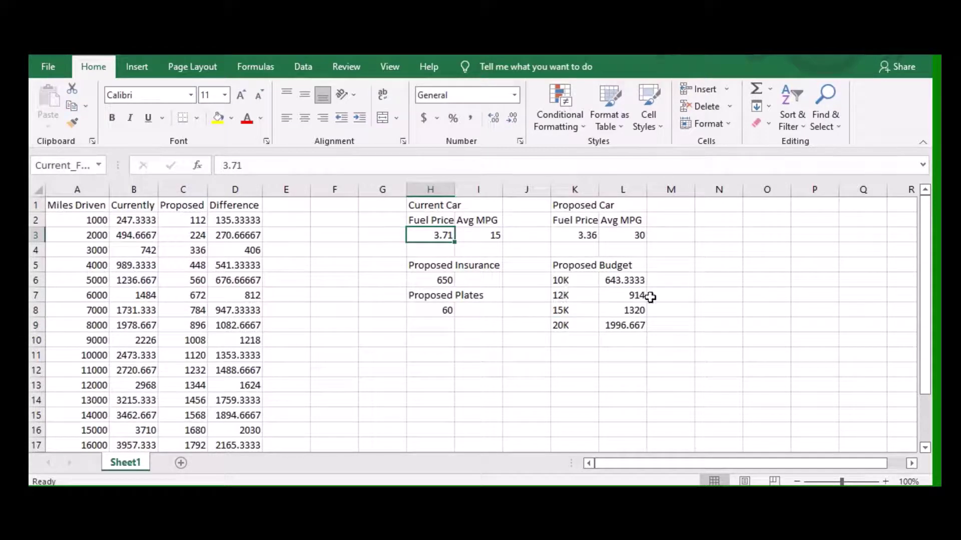
pyautogui.write('3.36')
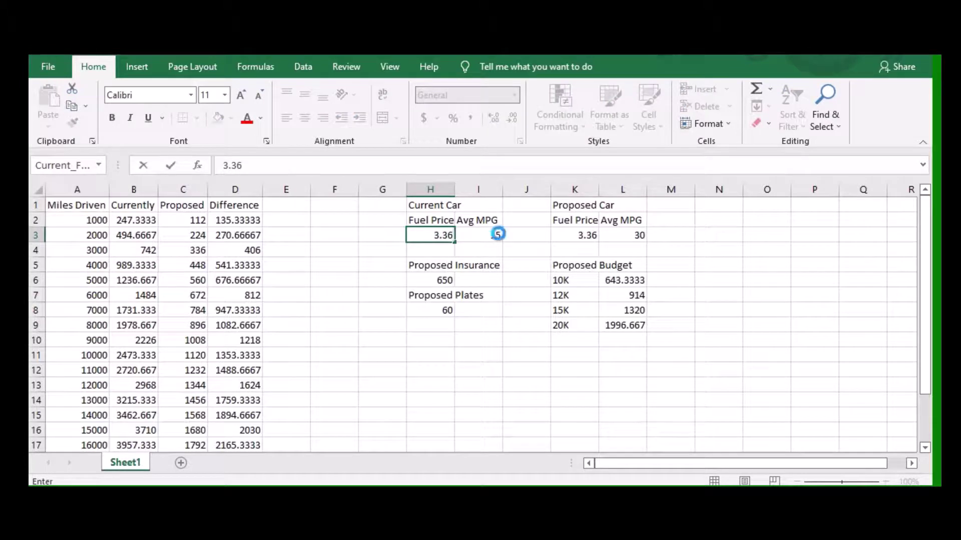
pyautogui.click(498, 234)
pyautogui.write('30')
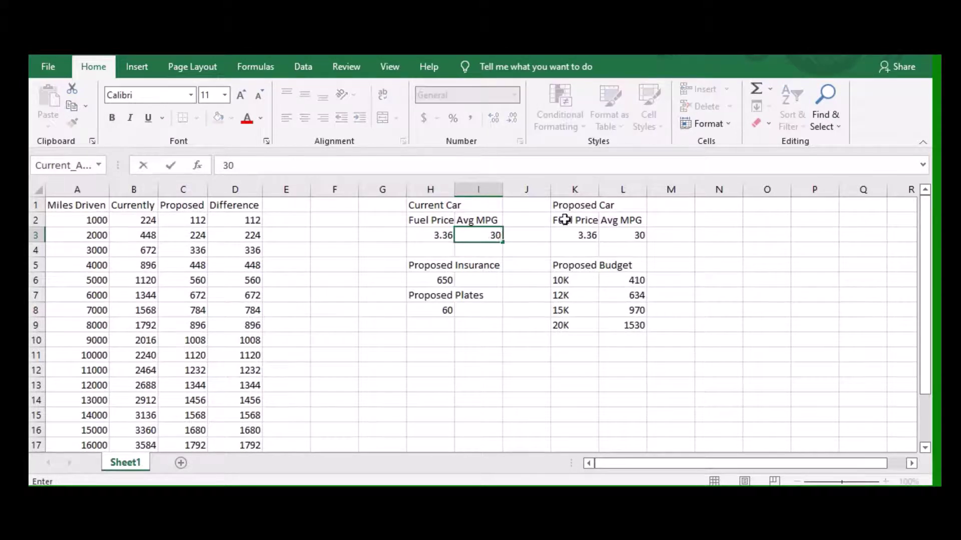
pyautogui.click(572, 236)
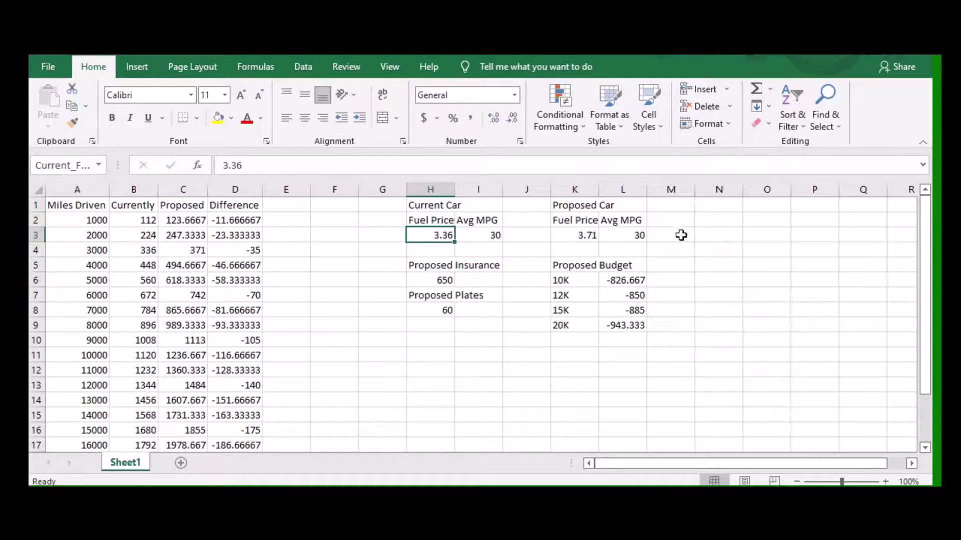
# Step: Raise the Proposed Plates cost in H8 to 2000
pyautogui.click(435, 310)
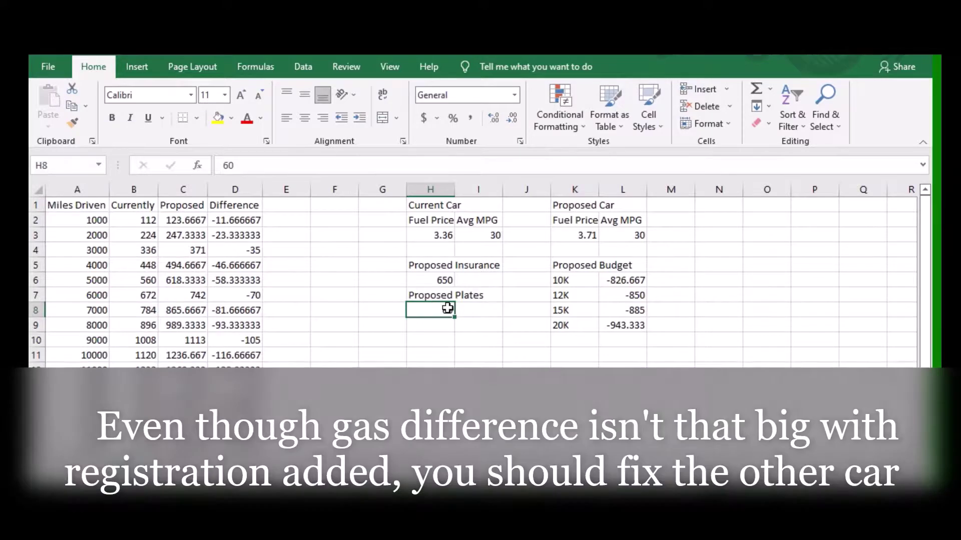
pyautogui.write('2000')
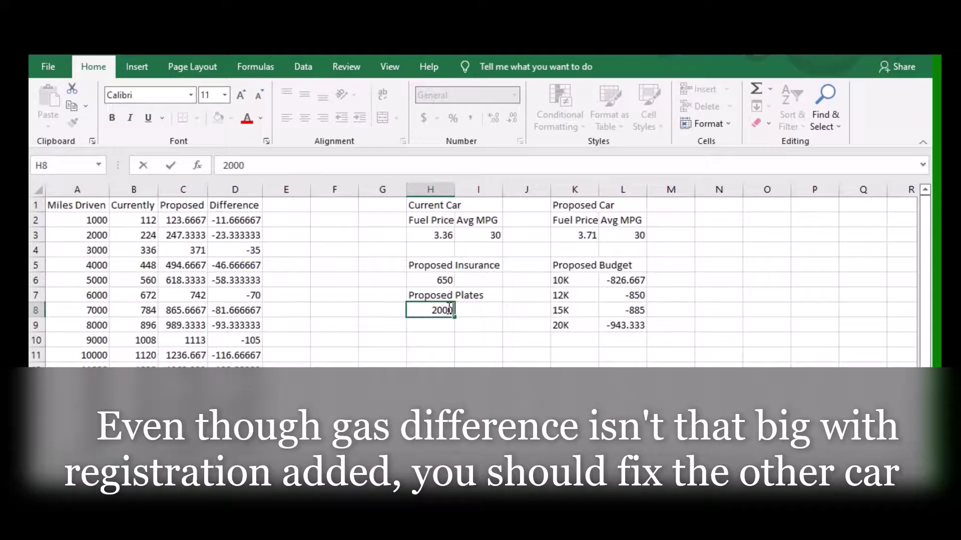
pyautogui.press('Return')
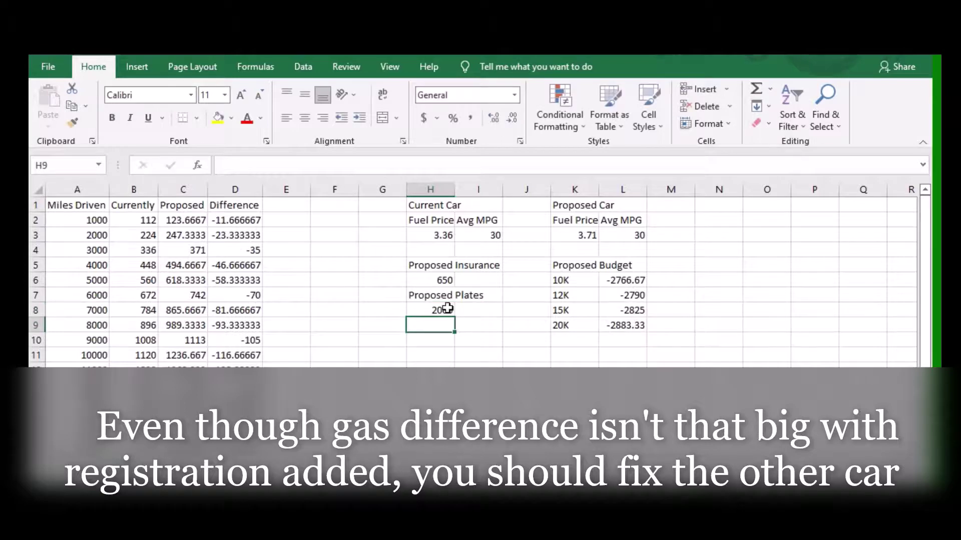
pyautogui.click(448, 307)
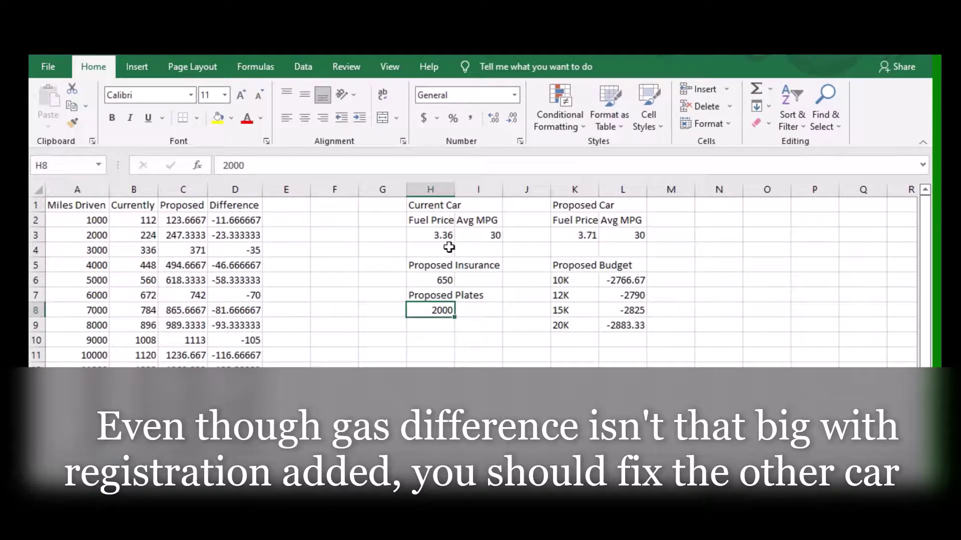
# Step: Compare the current and proposed fuel prices and inspect the B2 fuel cost formula
pyautogui.click(429, 230)
pyautogui.click(580, 238)
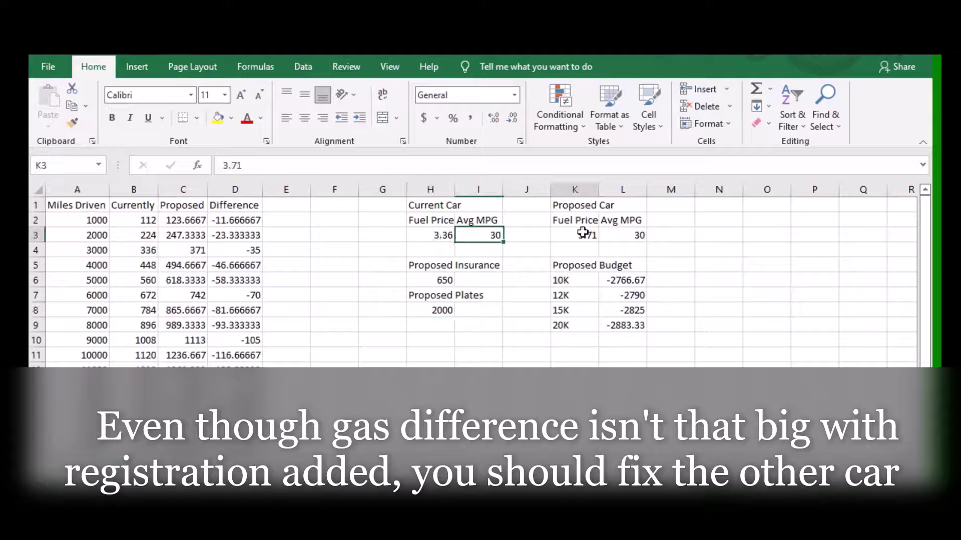
pyautogui.click(428, 235)
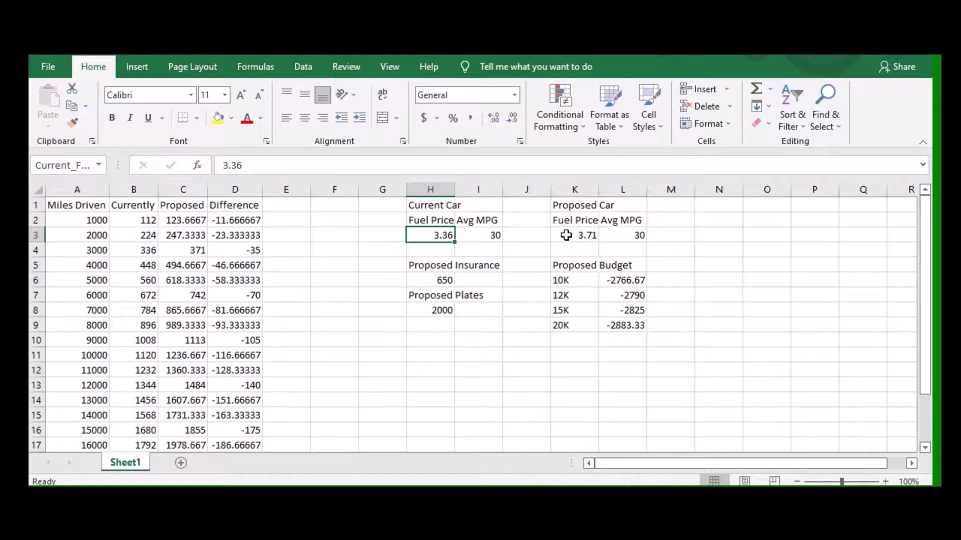
pyautogui.click(566, 236)
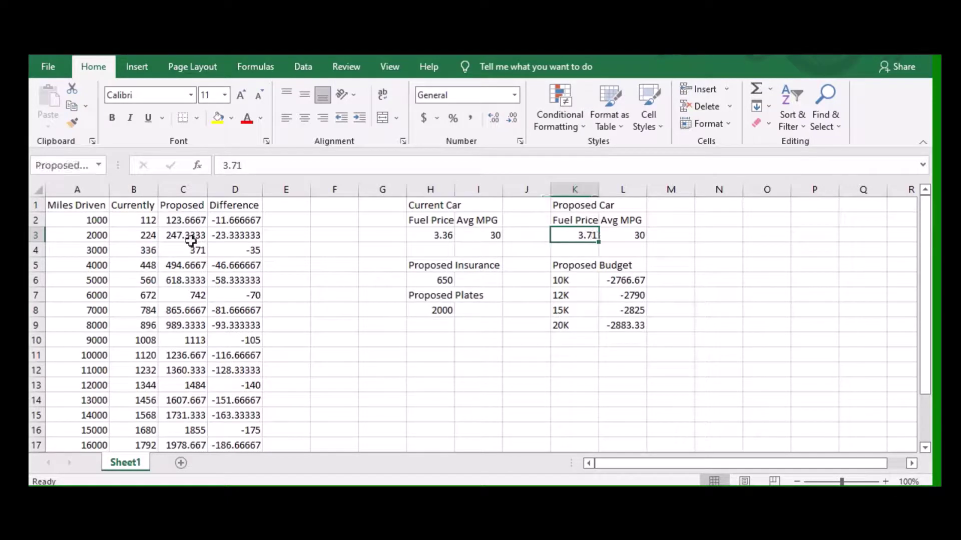
pyautogui.click(143, 220)
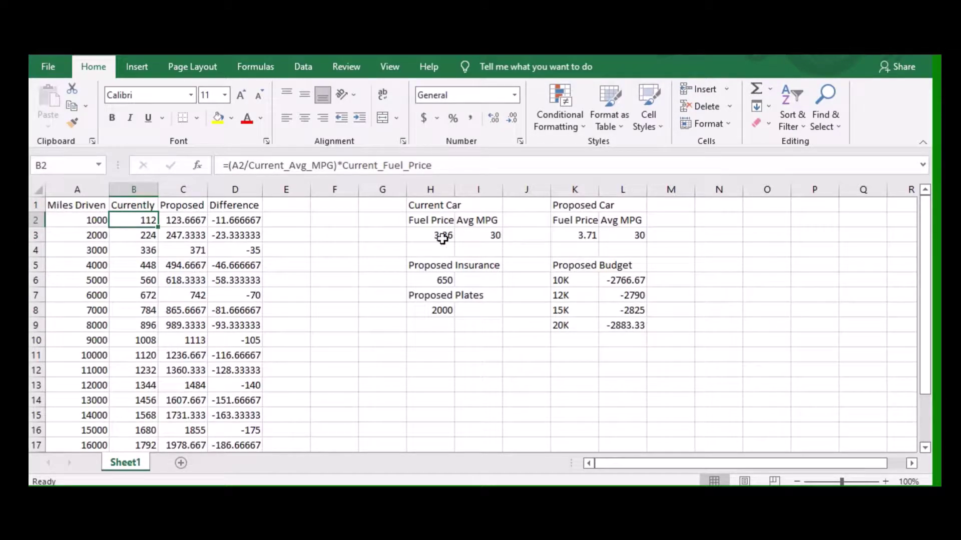
pyautogui.click(186, 221)
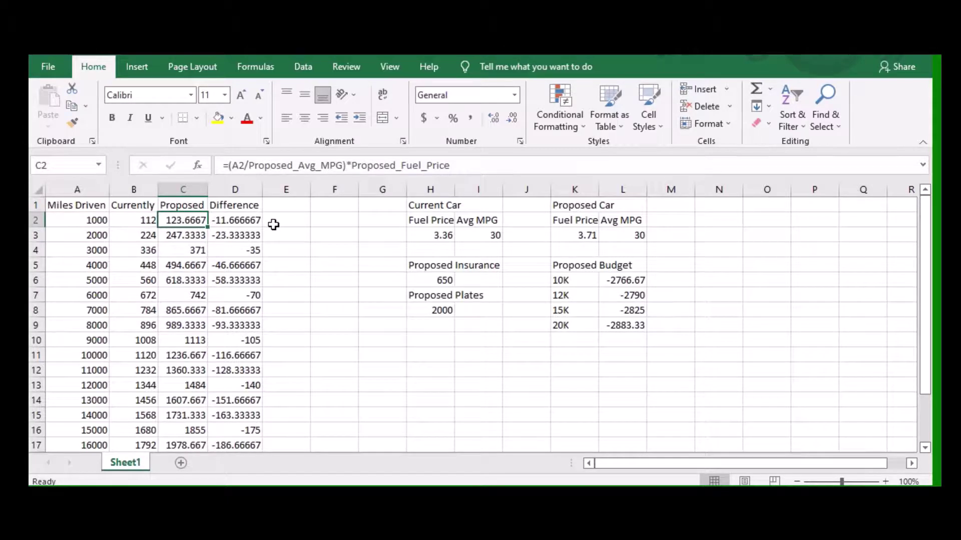
pyautogui.click(248, 221)
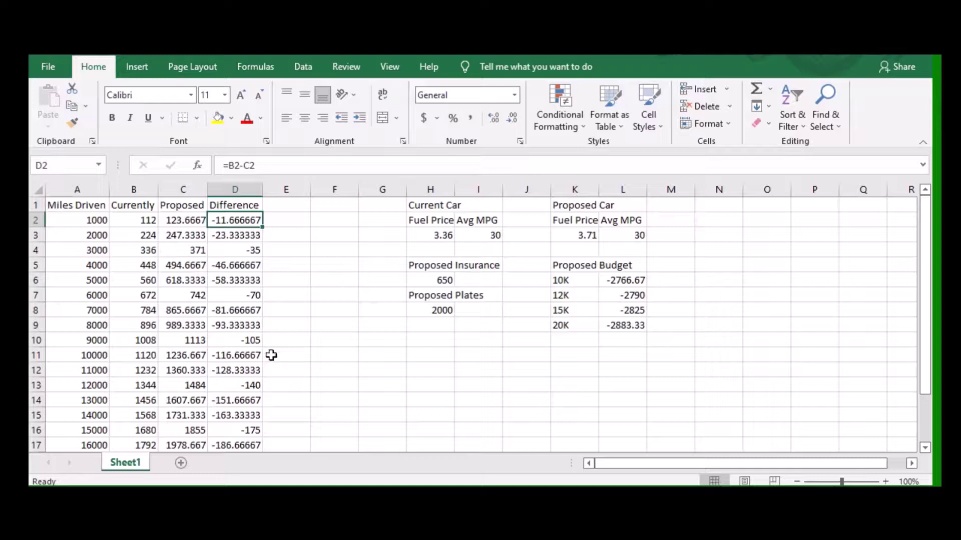
pyautogui.click(238, 360)
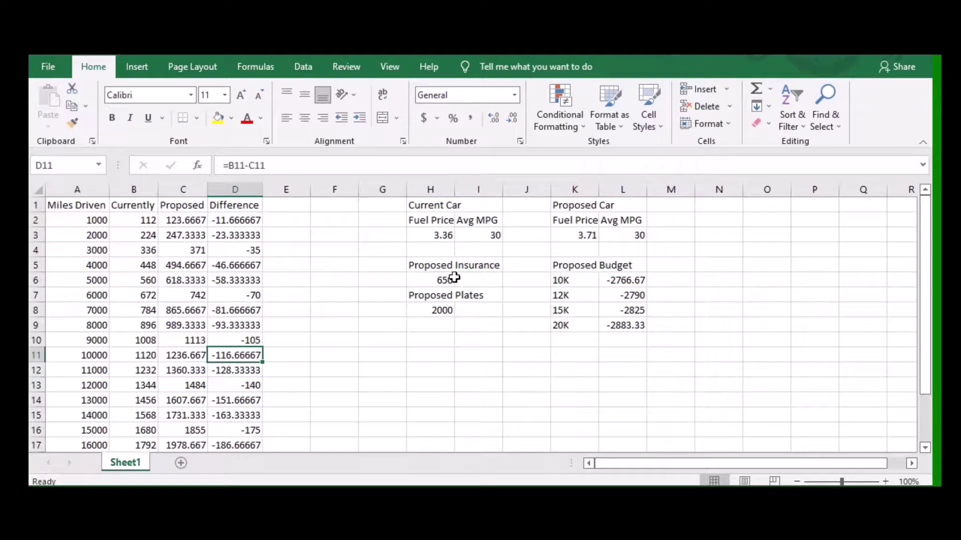
pyautogui.click(431, 314)
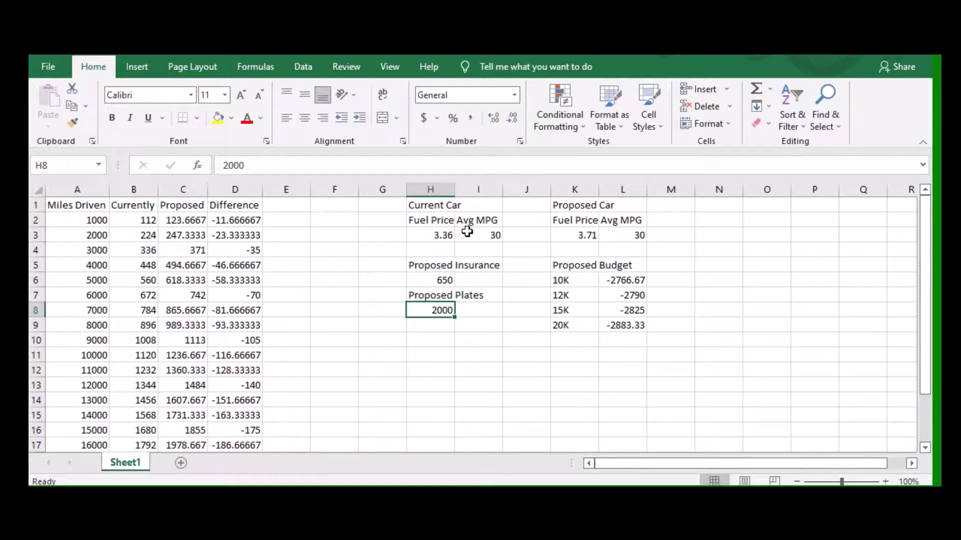
pyautogui.click(468, 233)
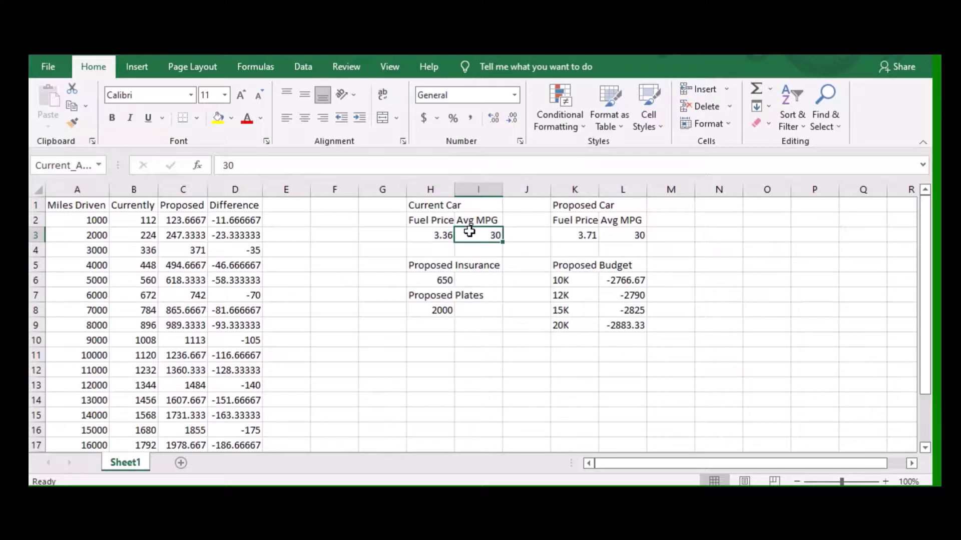
pyautogui.click(633, 235)
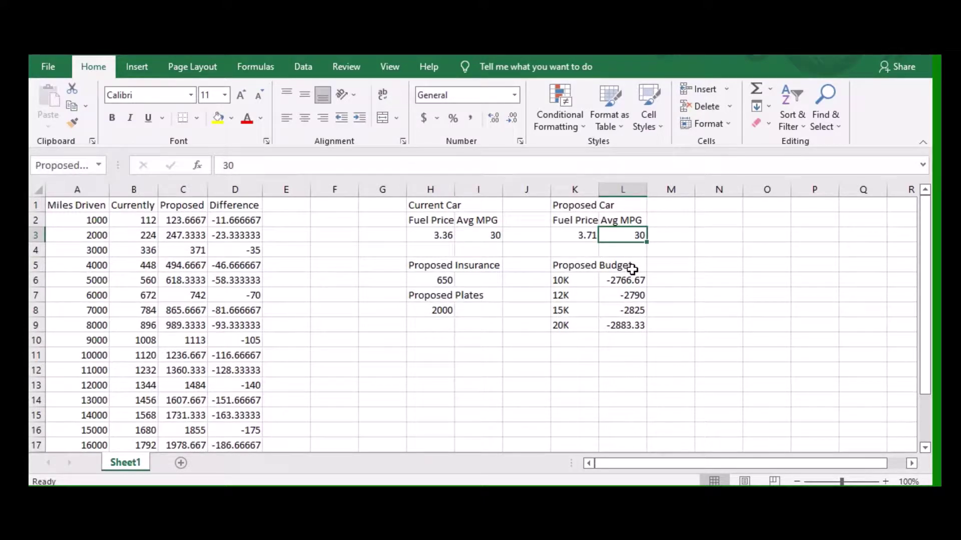
pyautogui.click(422, 310)
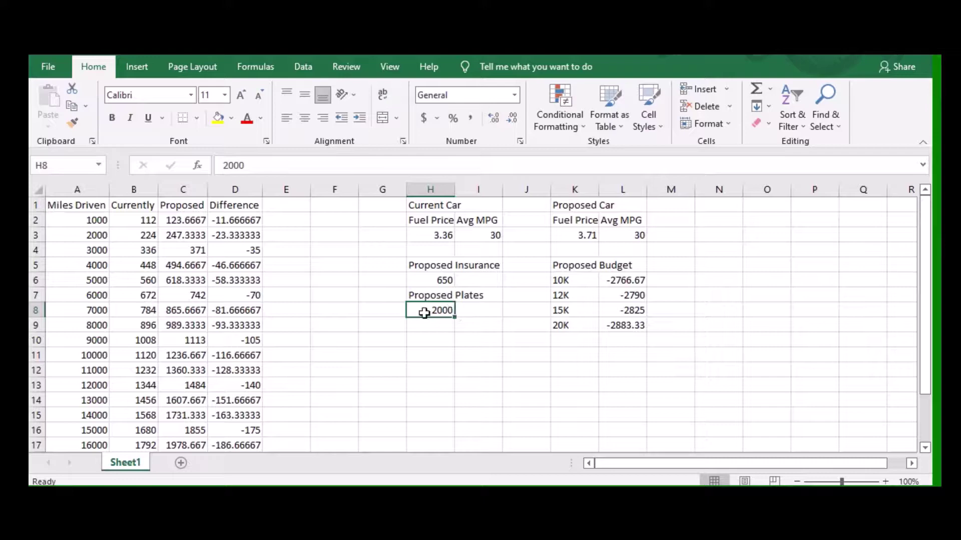
pyautogui.click(639, 281)
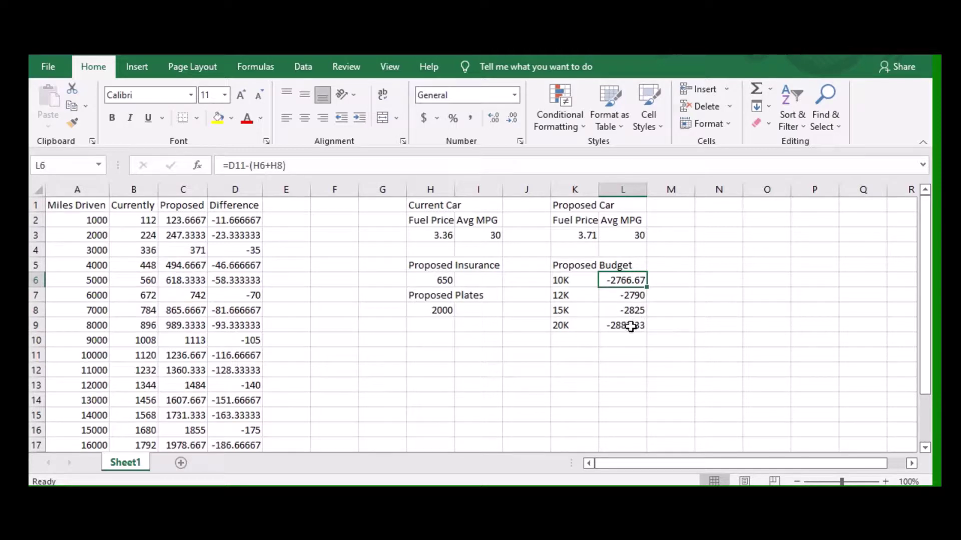
pyautogui.click(635, 324)
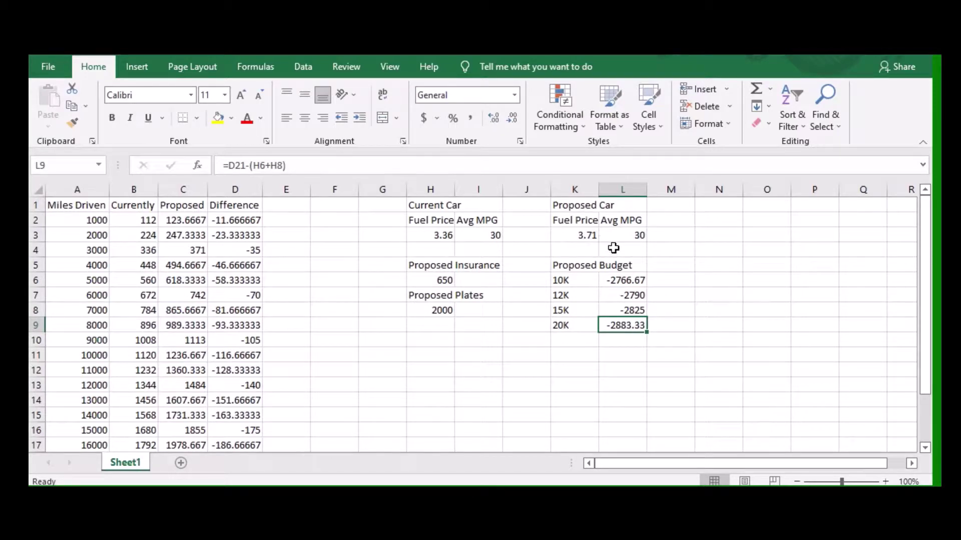
pyautogui.click(614, 249)
pyautogui.click(568, 237)
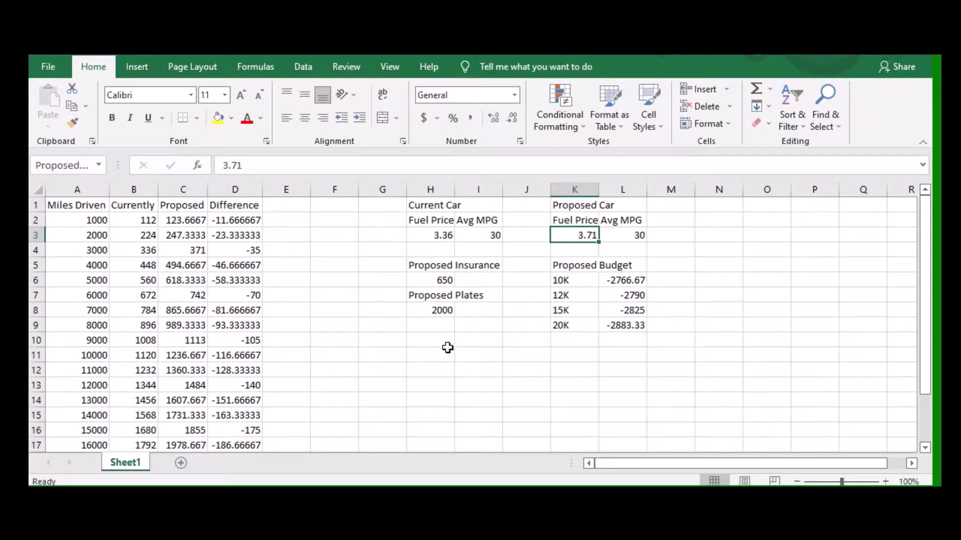
# Step: Set plates to 60 and the current car to 3.71 at 15 MPG
pyautogui.click(434, 314)
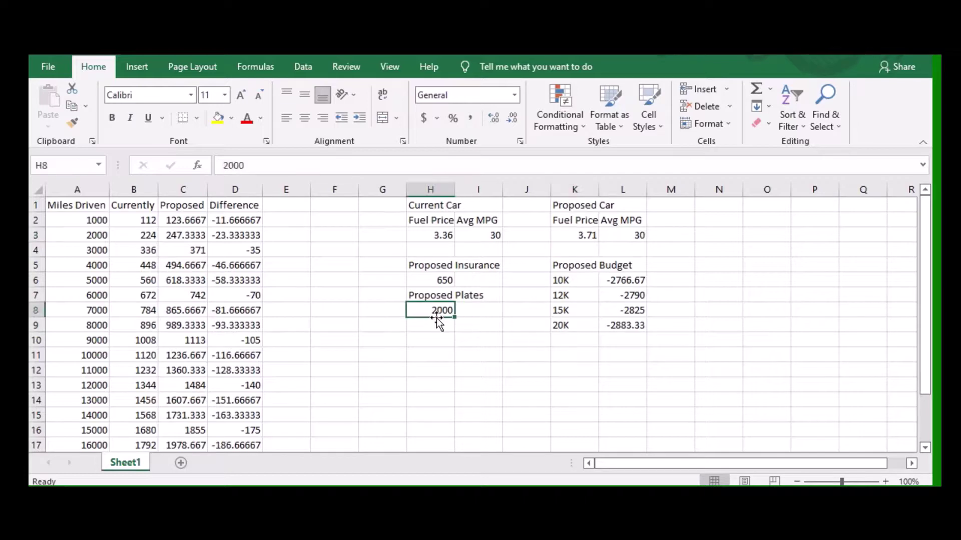
pyautogui.write('60')
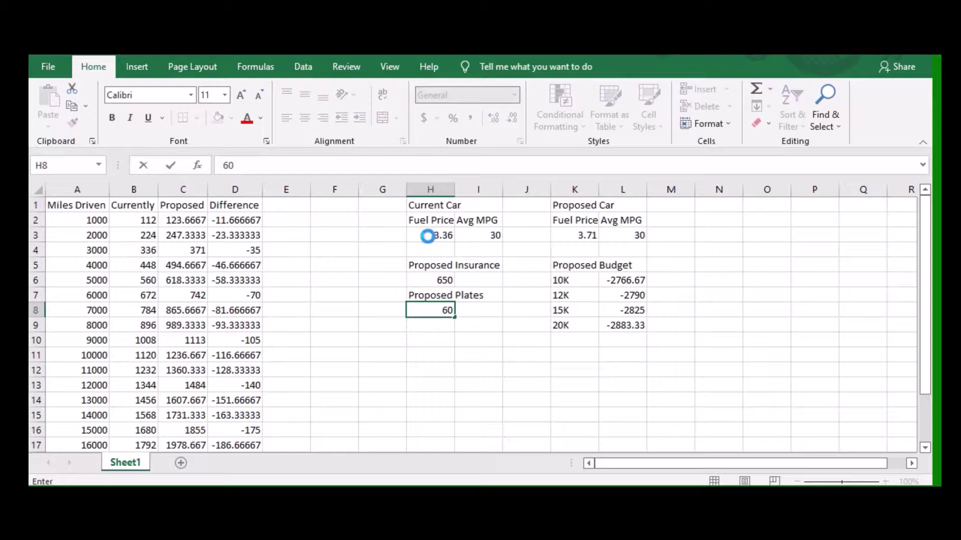
pyautogui.click(432, 237)
pyautogui.write('371')
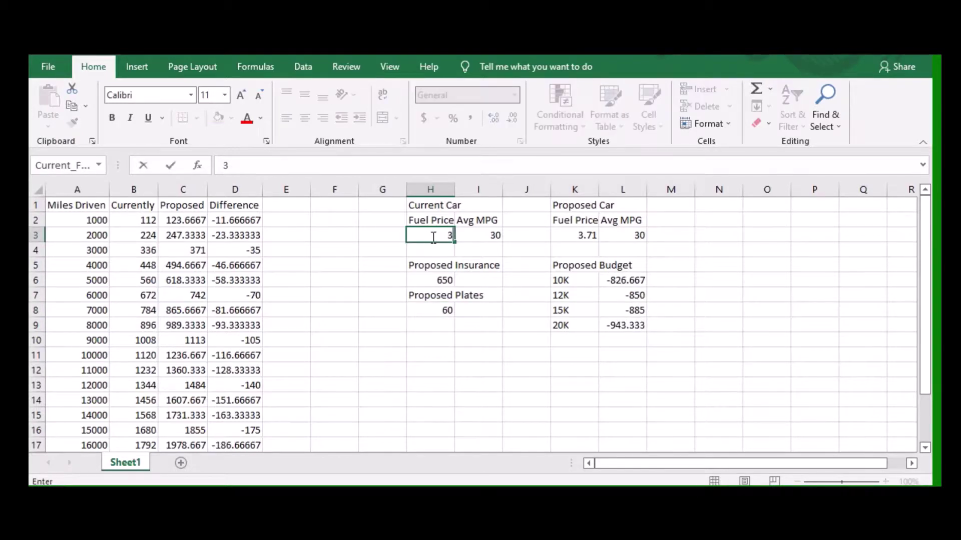
pyautogui.click(489, 236)
pyautogui.click(443, 238)
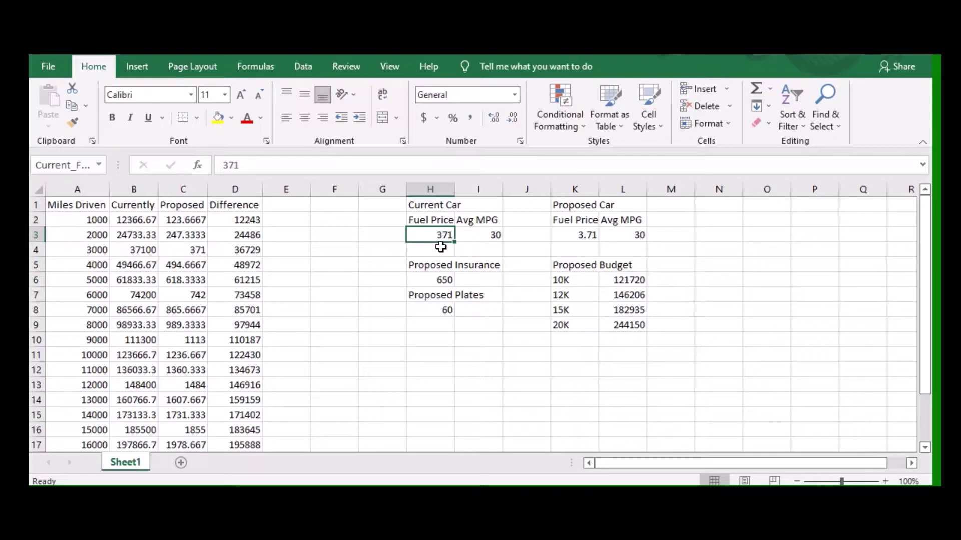
pyautogui.write('3.71')
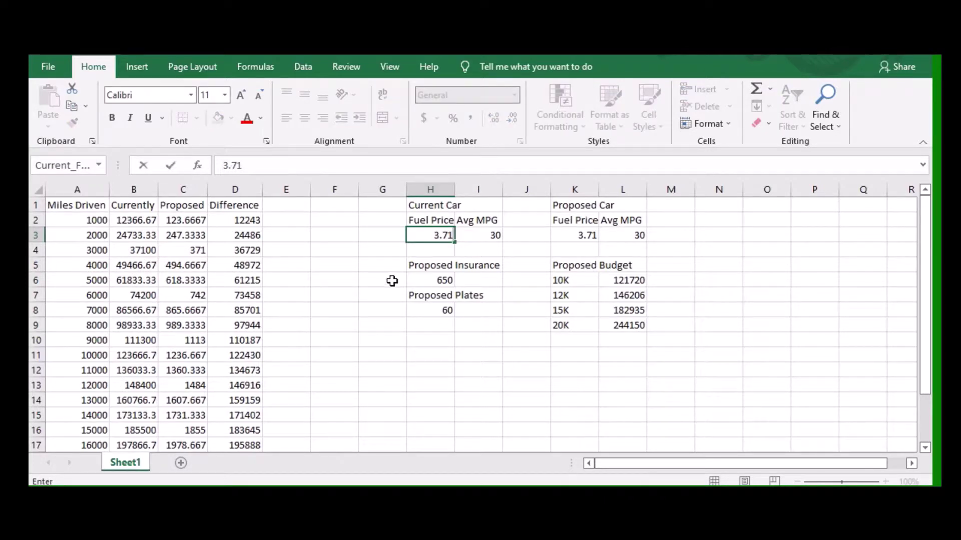
pyautogui.click(496, 239)
pyautogui.write('15')
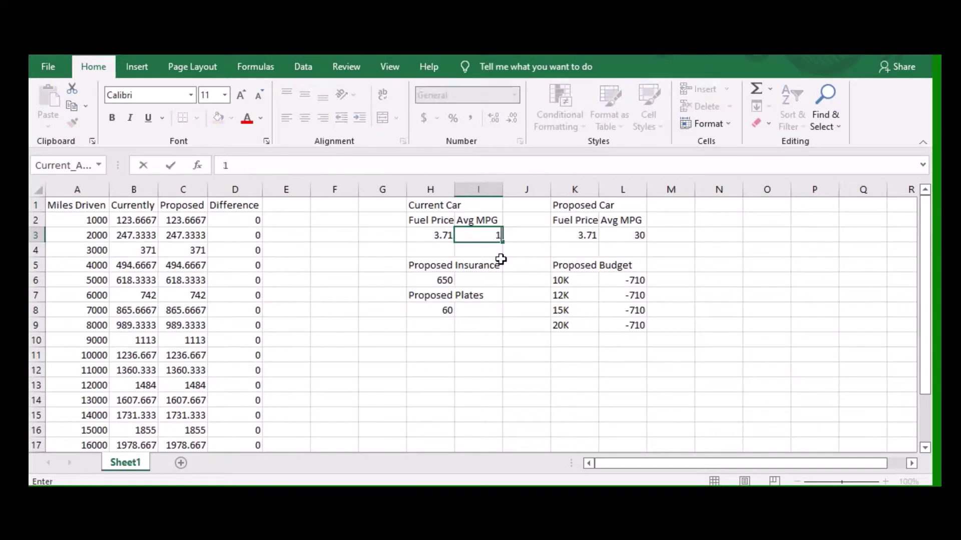
pyautogui.click(578, 241)
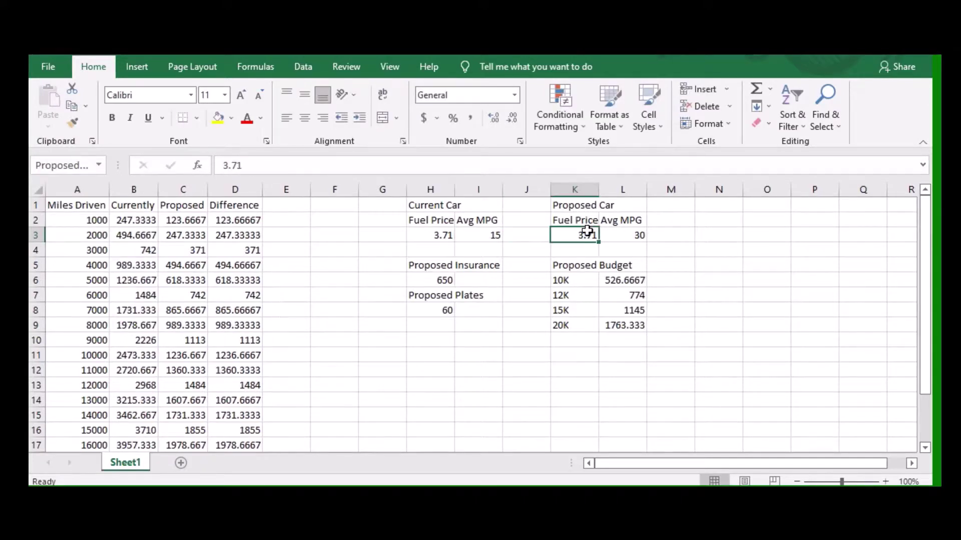
# Step: Set the proposed car to a 3.36 fuel price and 30 average MPG
pyautogui.click(479, 237)
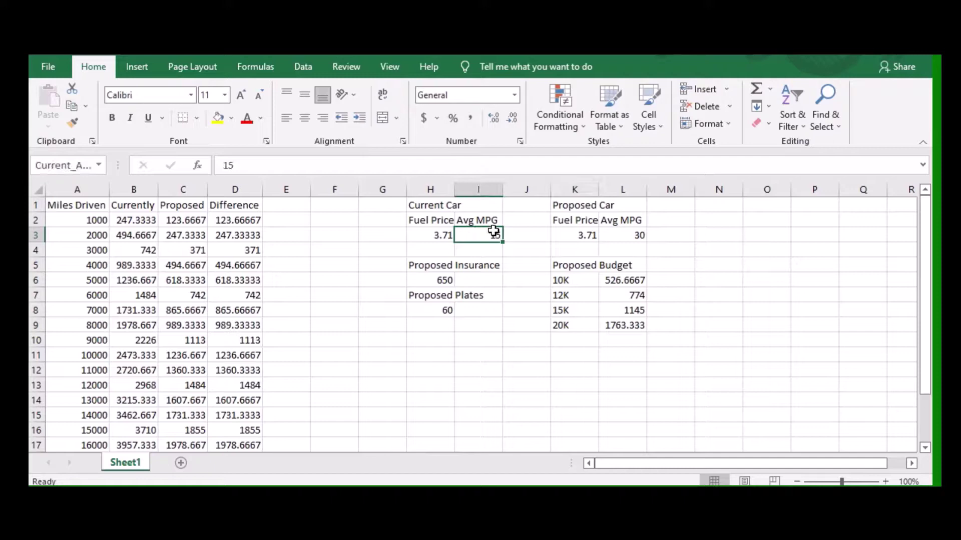
pyautogui.click(575, 237)
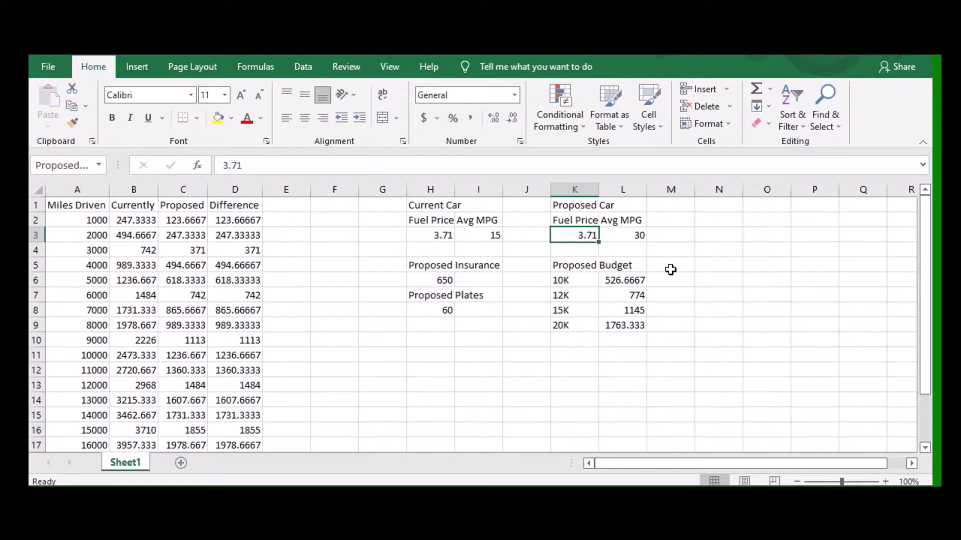
pyautogui.write('3.36')
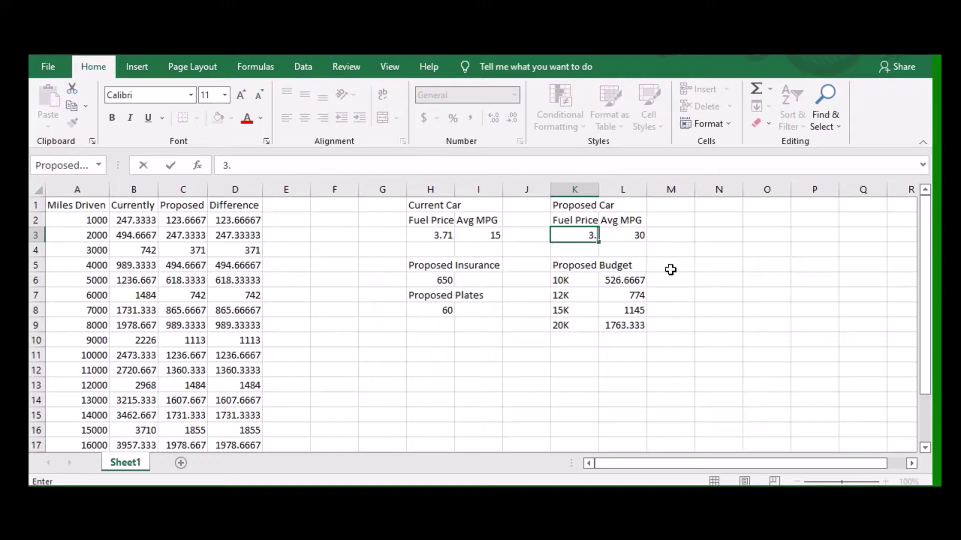
pyautogui.click(621, 235)
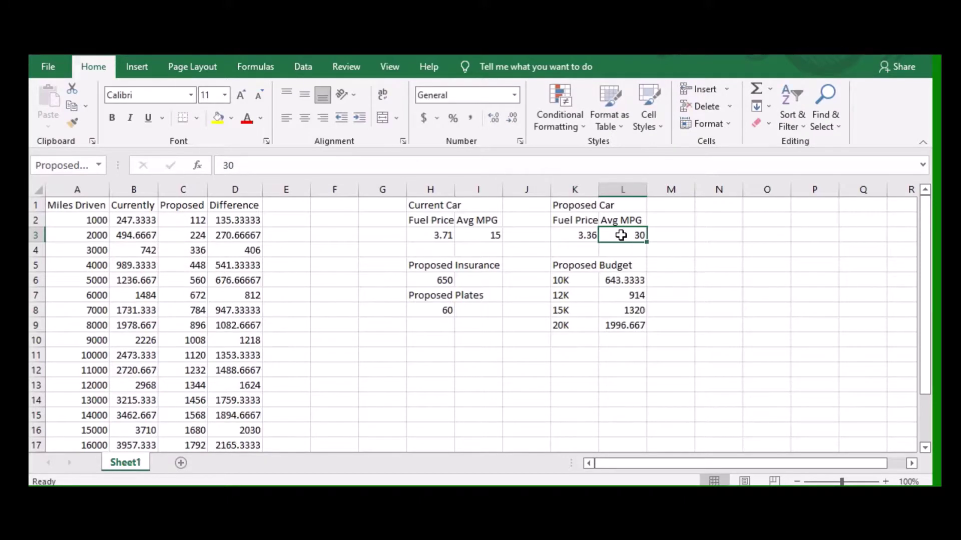
pyautogui.write('15')
pyautogui.press('BackSpace')
pyautogui.press('BackSpace')
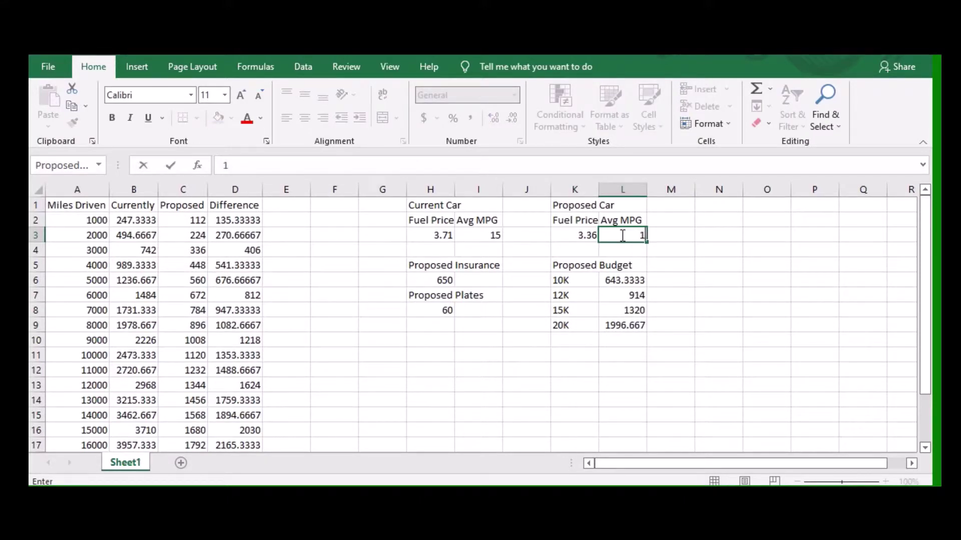
pyautogui.write('30')
pyautogui.click(588, 247)
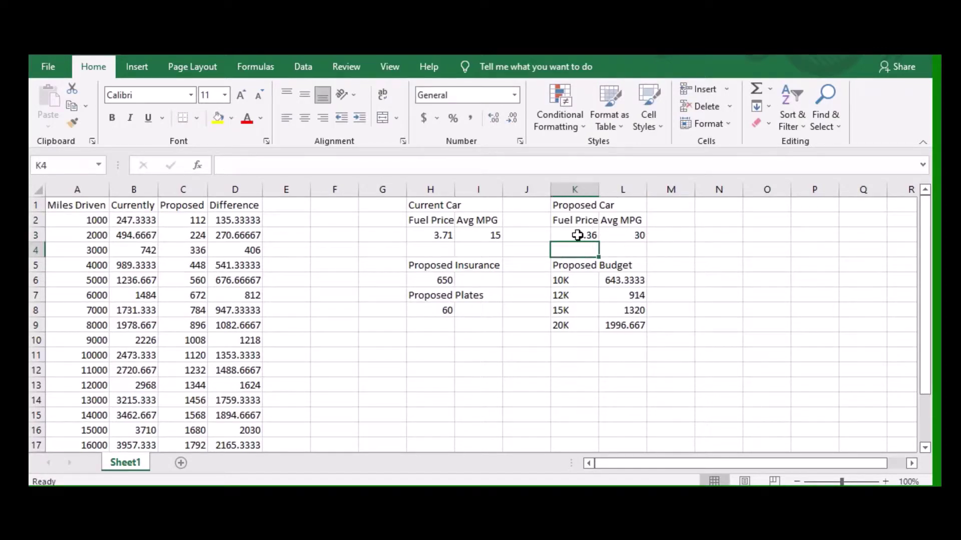
pyautogui.click(577, 235)
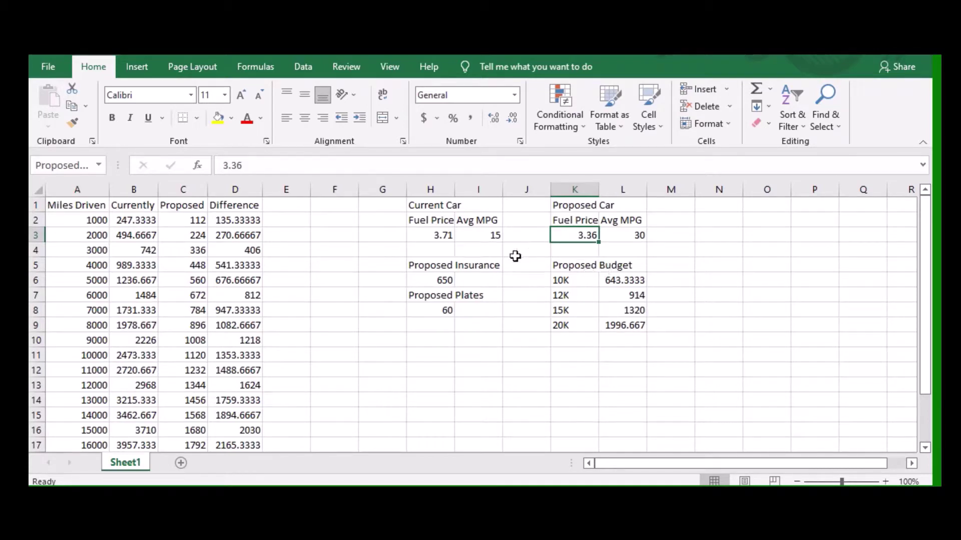
pyautogui.click(432, 311)
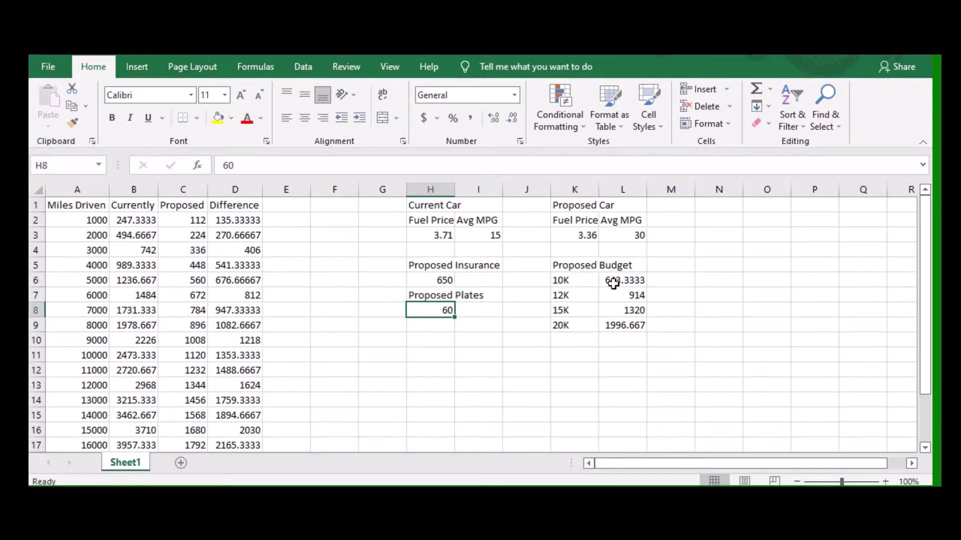
pyautogui.click(583, 283)
pyautogui.click(633, 281)
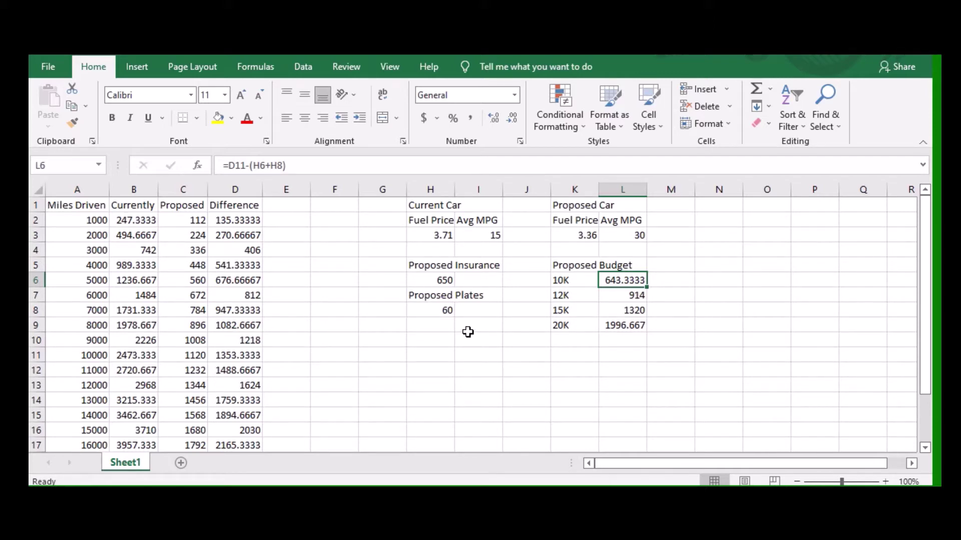
# Step: Review the 10K–20K budget formulas, the B2, C2 and D5 formulas, and Proposed Insurance
pyautogui.click(622, 295)
pyautogui.click(620, 328)
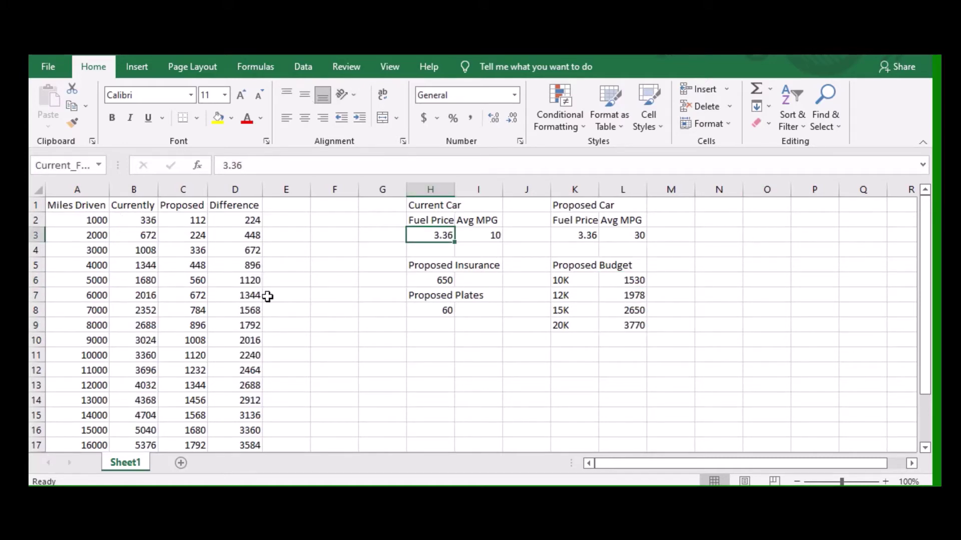
pyautogui.click(147, 225)
pyautogui.click(188, 226)
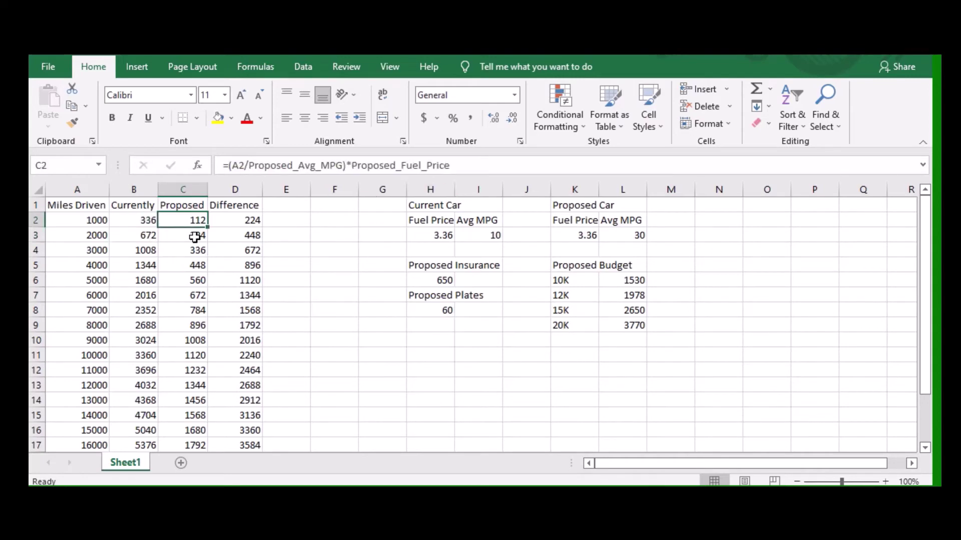
pyautogui.click(233, 261)
pyautogui.click(451, 283)
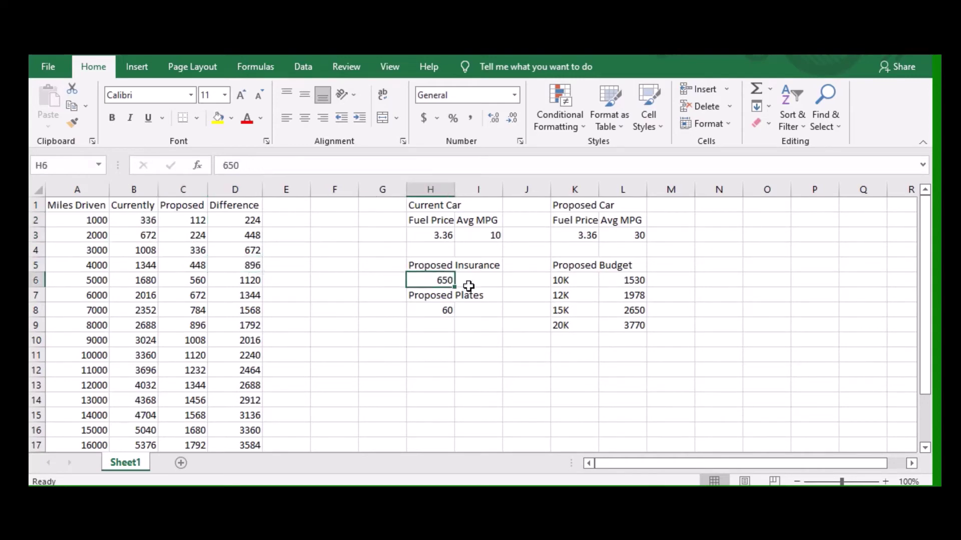
pyautogui.click(576, 279)
pyautogui.click(634, 310)
pyautogui.click(637, 326)
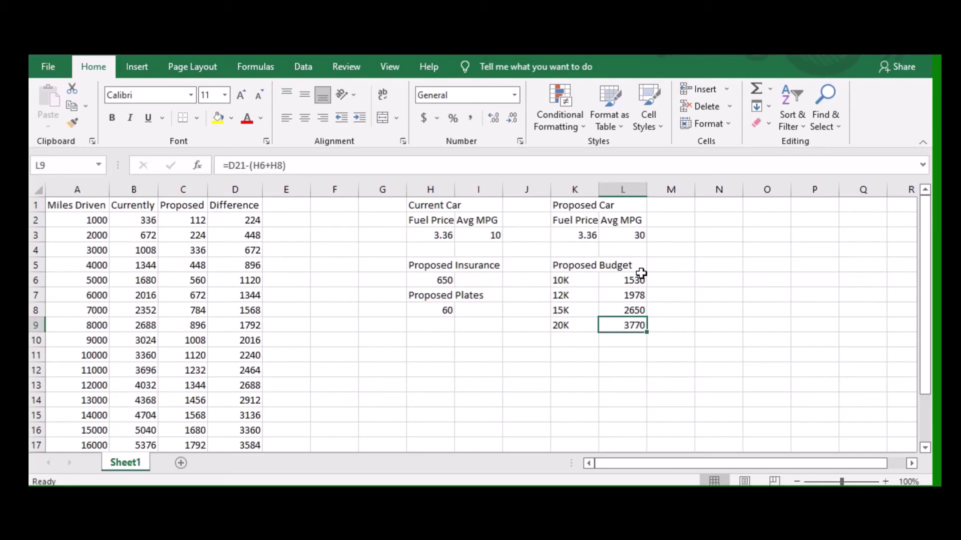